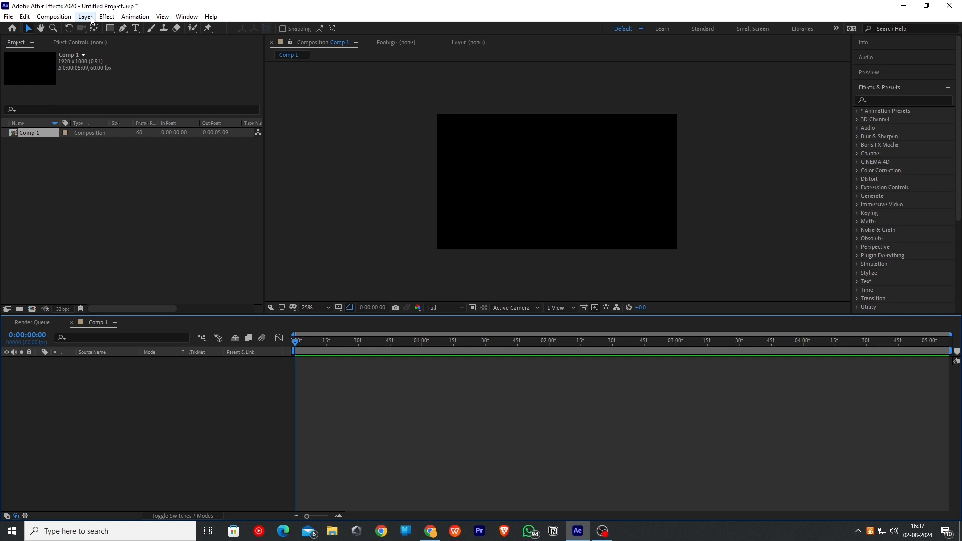
# - Create a new 1920 x 1080 solid layer with a deep red color
pyautogui.click(85, 16)
pyautogui.moveTo(126, 25)
pyautogui.click(261, 38)
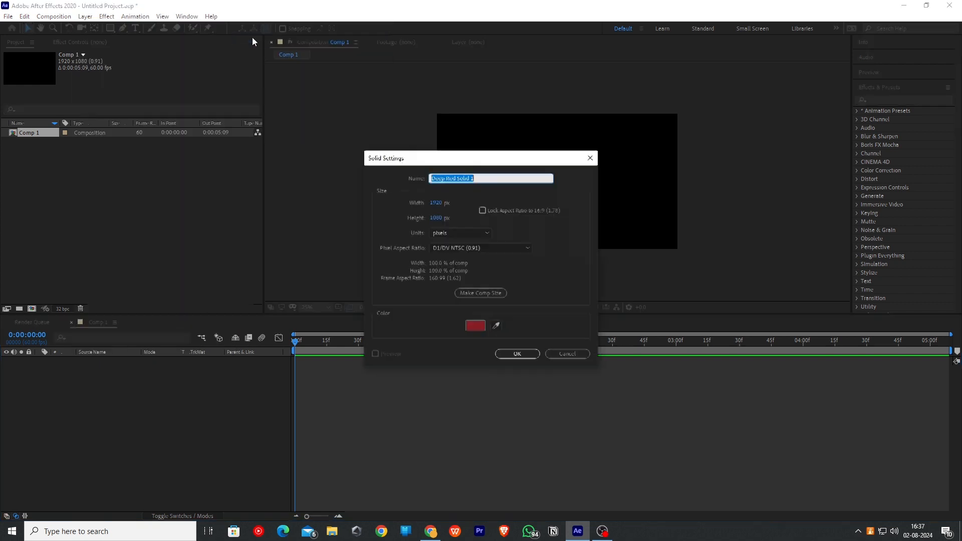
pyautogui.press('Return')
# - Add a new adjustment layer and apply the CC Vignette effect to it
pyautogui.rightClick(267, 376)
pyautogui.moveTo(325, 302)
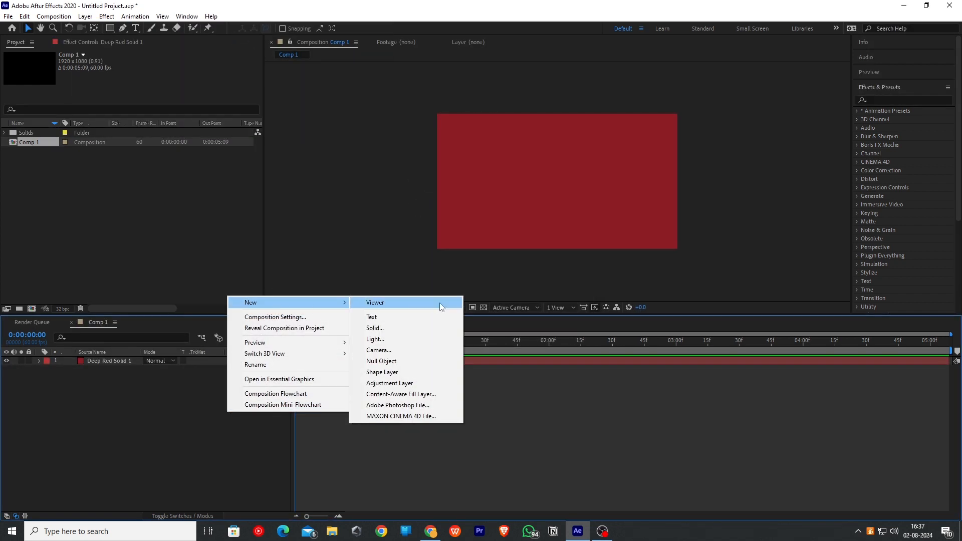
pyautogui.click(390, 383)
pyautogui.click(902, 101)
pyautogui.write('vig')
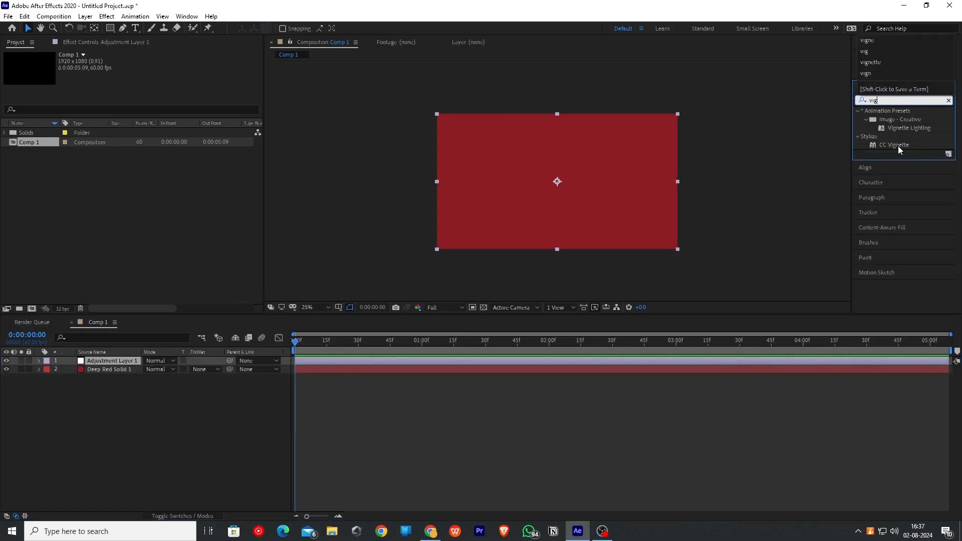
pyautogui.moveTo(899, 146); pyautogui.dragTo(123, 362)
# - Apply the Gaussian Blur effect to the adjustment layer as well
pyautogui.click(894, 100)
pyautogui.write('gauss')
pyautogui.moveTo(901, 120); pyautogui.dragTo(121, 362)
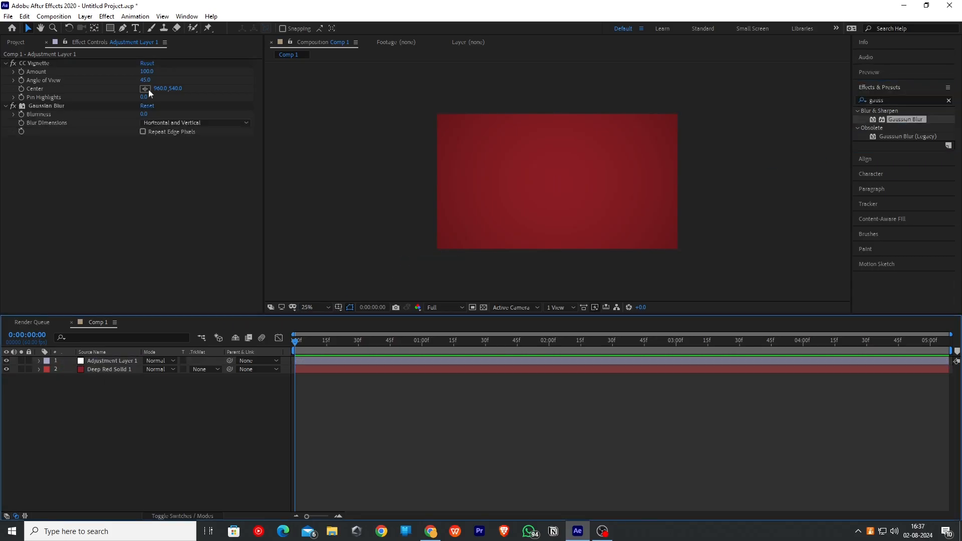
# - Set CC Vignette's Angle of View to about 65.5 and Gaussian Blur's Blurriness to 20
pyautogui.moveTo(146, 80); pyautogui.dragTo(261, 80)
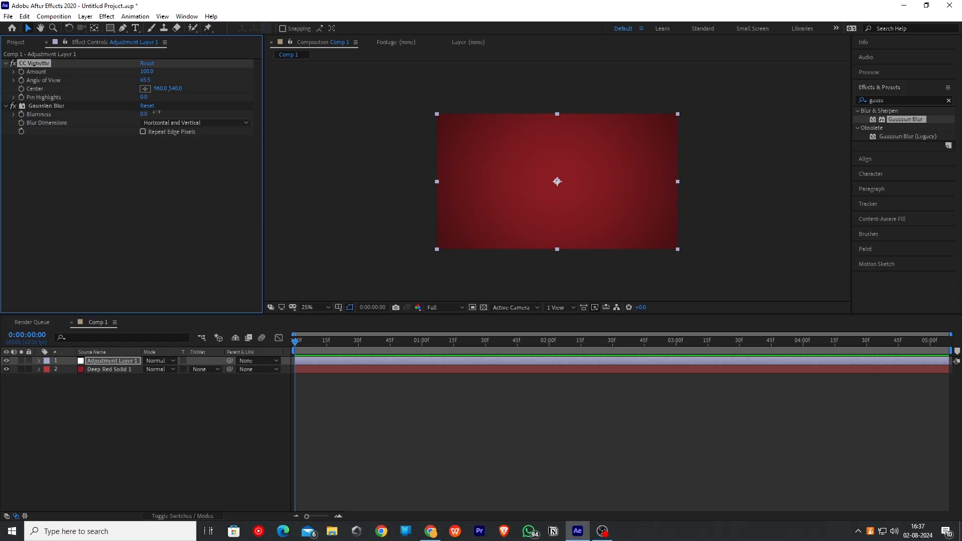
pyautogui.moveTo(157, 112); pyautogui.dragTo(184, 113)
# - Draw an elliptical mask covering most of the frame on the adjustment layer
pyautogui.click(102, 364)
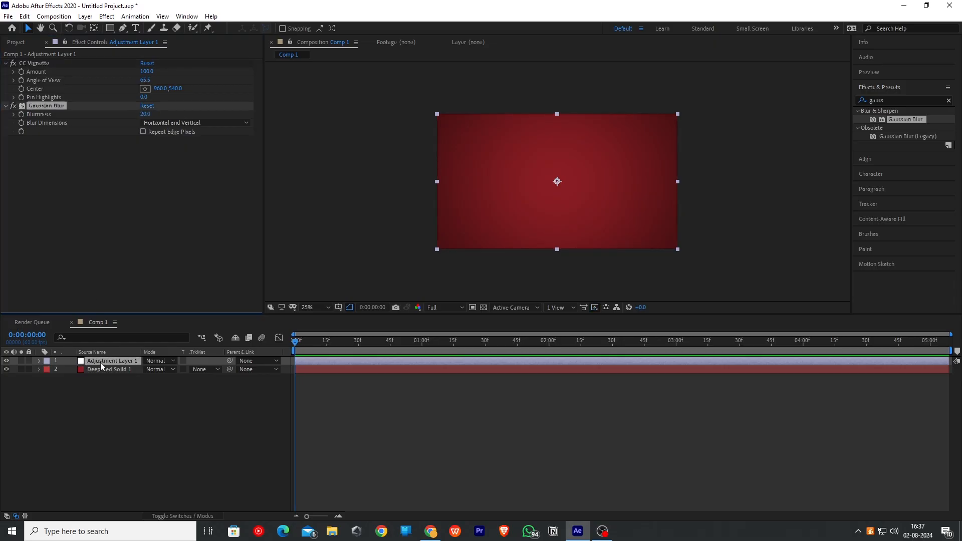
pyautogui.press('q')
pyautogui.press('q')
pyautogui.press('q')
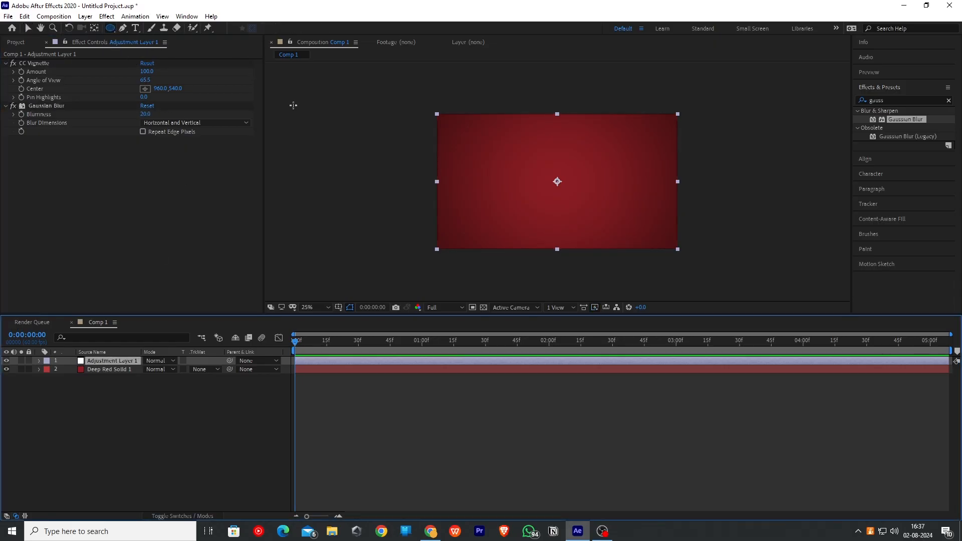
pyautogui.moveTo(461, 131)
pyautogui.mouseDown()
pyautogui.moveTo(532, 193)
pyautogui.moveTo(648, 223)
pyautogui.moveTo(648, 236)
pyautogui.moveTo(664, 243)
pyautogui.mouseUp()
pyautogui.press('v')
pyautogui.click(166, 450)
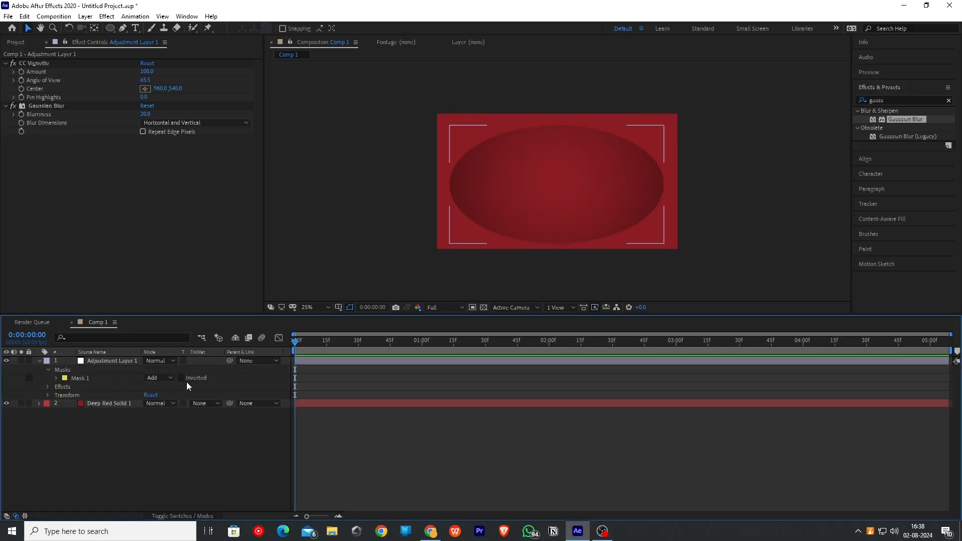
# - Invert the adjustment layer's mask and set its feather to about 395 pixels
pyautogui.click(181, 378)
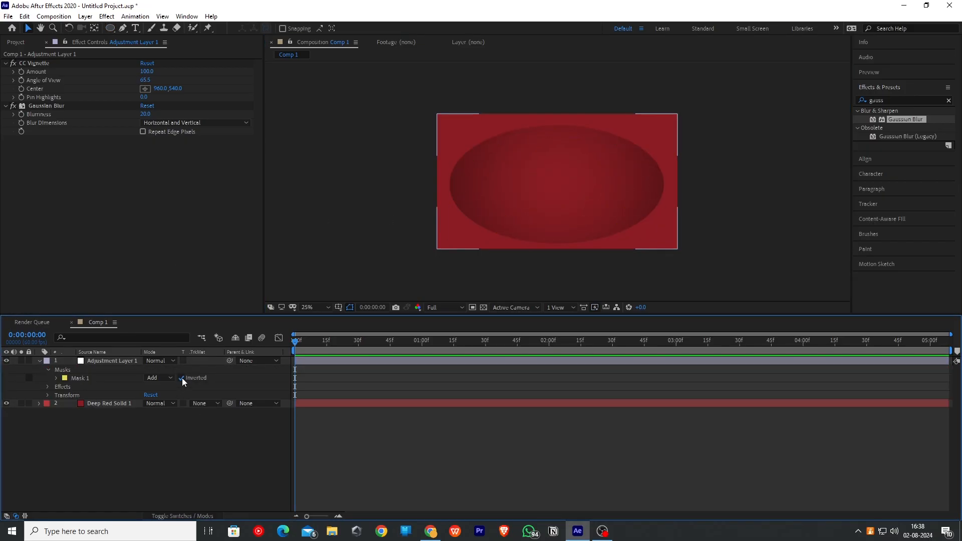
pyautogui.click(56, 378)
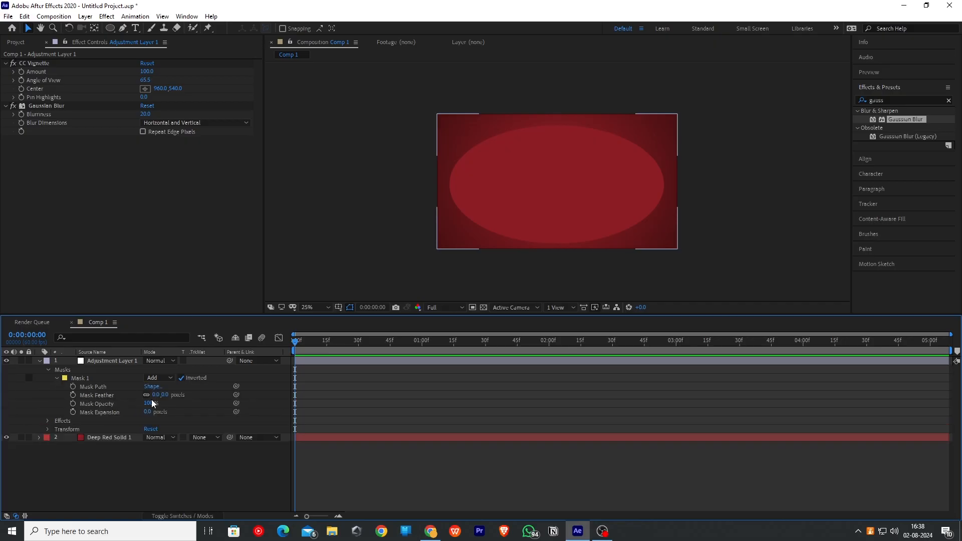
pyautogui.moveTo(155, 395); pyautogui.dragTo(195, 396)
# - Increase CC Vignette's Angle of View further
pyautogui.moveTo(146, 81); pyautogui.dragTo(261, 81)
pyautogui.click(186, 478)
pyautogui.hotkey('ctrl', 'i')
pyautogui.doubleClick(120, 107)
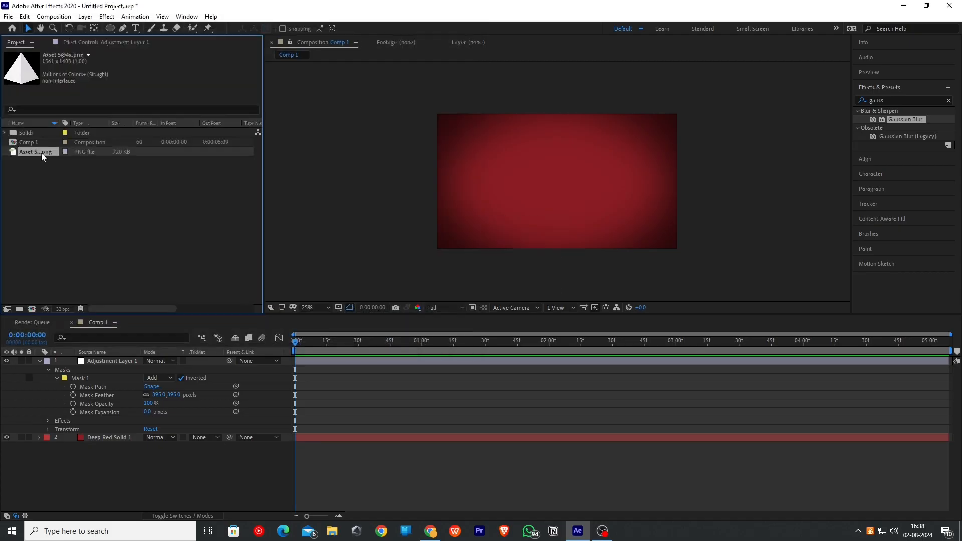
pyautogui.moveTo(41, 152); pyautogui.dragTo(95, 358)
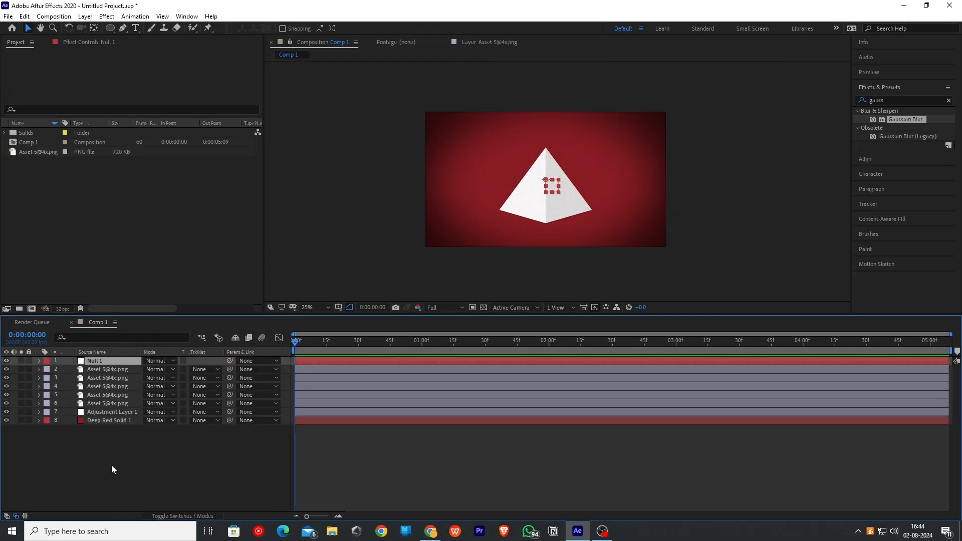
# - Add a new two-node camera layer with the 28mm preset
pyautogui.rightClick(112, 465)
pyautogui.moveTo(152, 357)
pyautogui.click(259, 396)
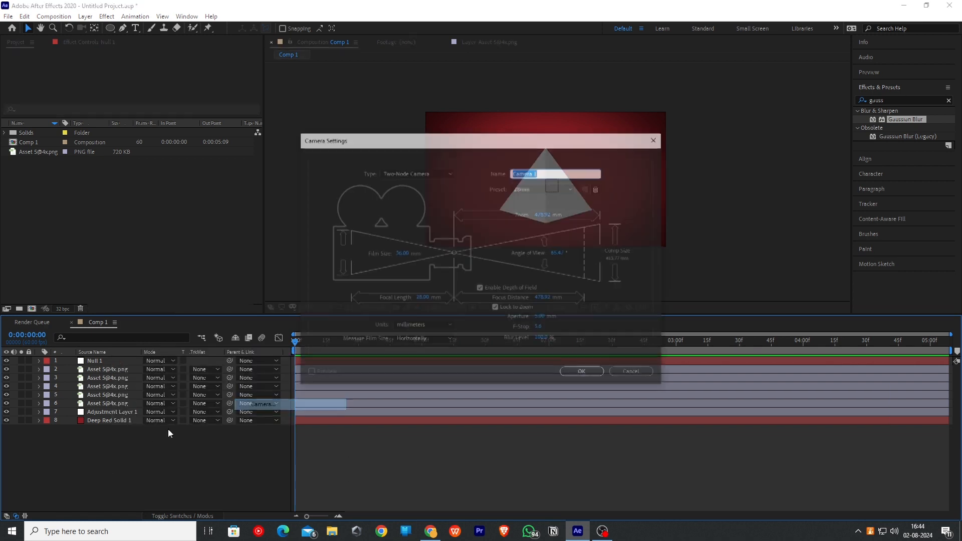
pyautogui.click(585, 374)
# - Add a null object and parent the camera to it
pyautogui.rightClick(138, 344)
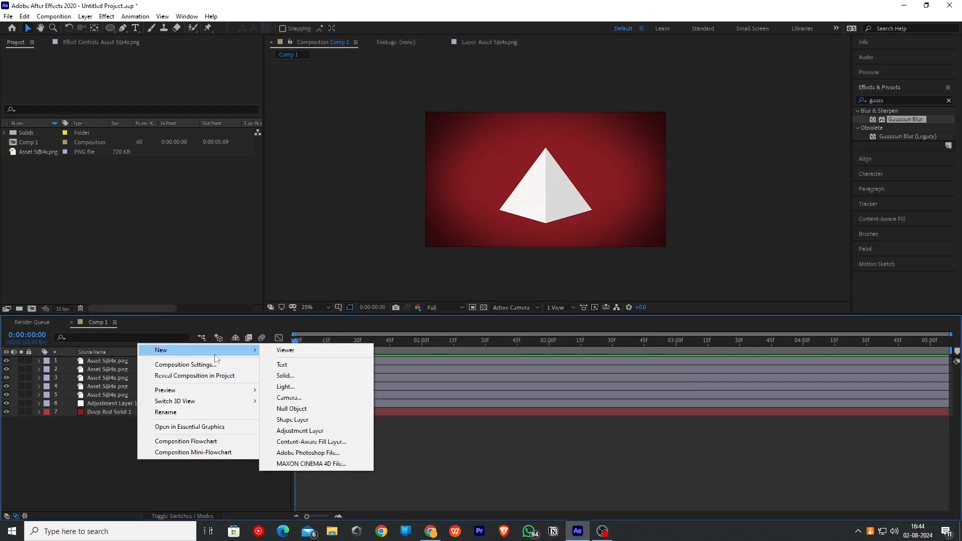
pyautogui.click(321, 408)
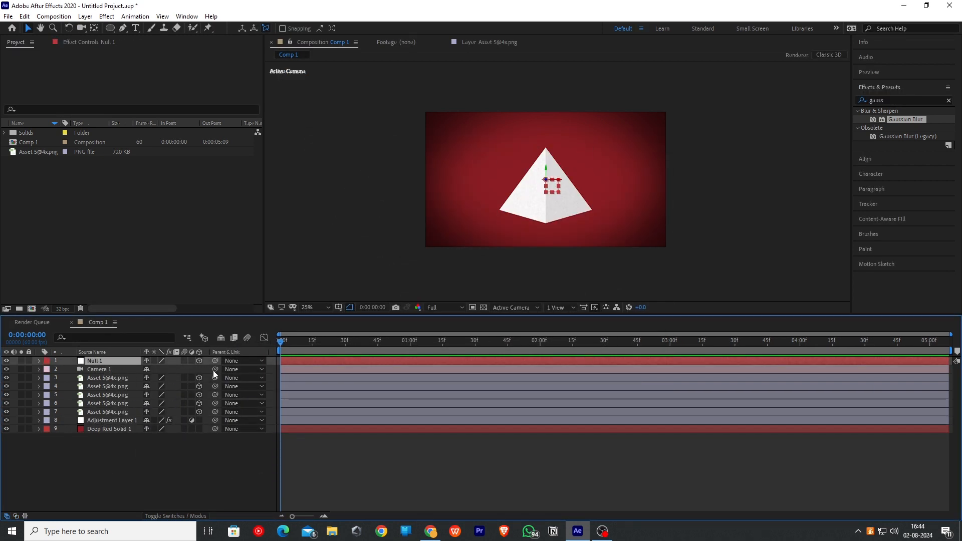
pyautogui.moveTo(215, 370); pyautogui.dragTo(137, 361)
# - Keyframe the null's Position Z value to 100 at 15 frames
pyautogui.press('p')
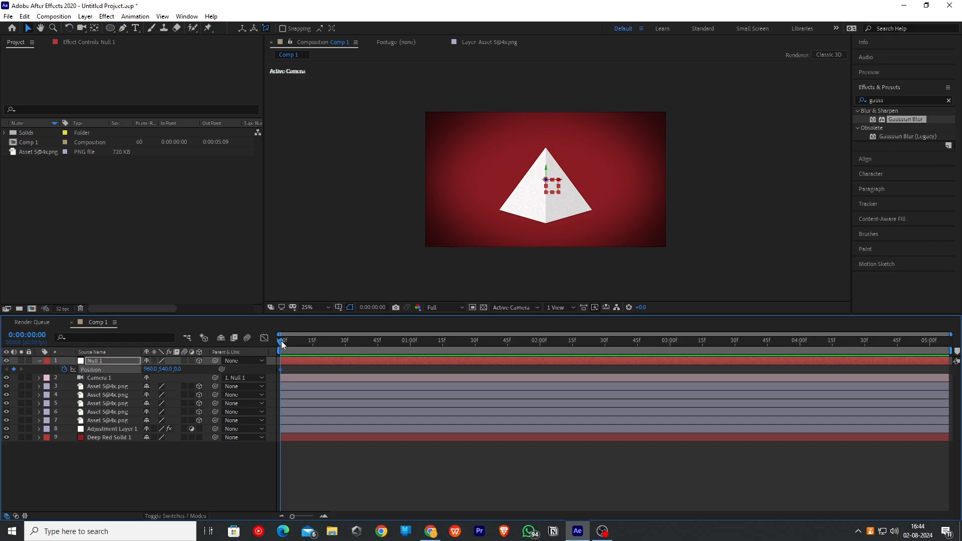
pyautogui.moveTo(282, 344); pyautogui.dragTo(314, 344)
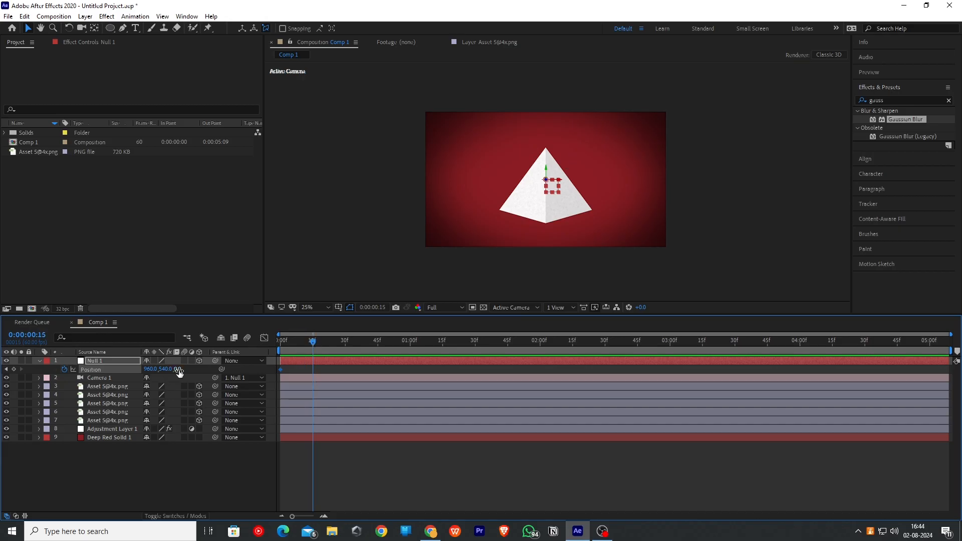
pyautogui.moveTo(179, 372); pyautogui.dragTo(193, 370)
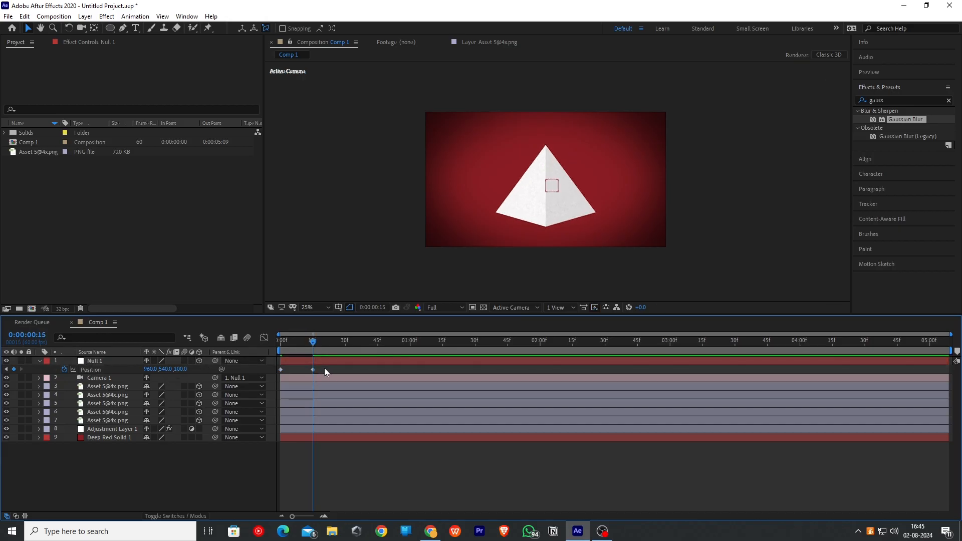
# - Move the second Position keyframe to about 1 second and apply Easy Ease to the keyframes
pyautogui.moveTo(324, 368); pyautogui.dragTo(409, 369)
pyautogui.press('F9')
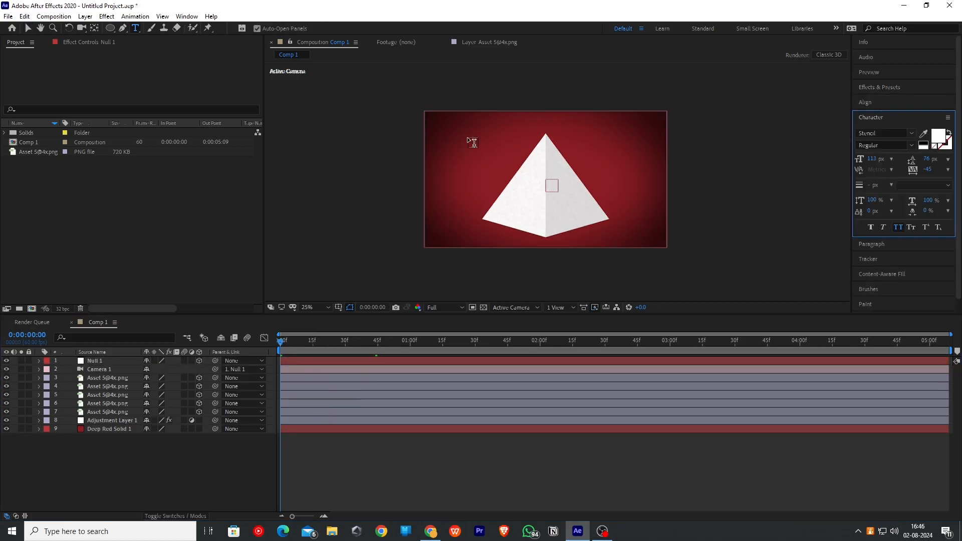
# - Create a text layer reading THE GLOBAL WEALTH PYRAMID near the top of the frame
pyautogui.click(467, 134)
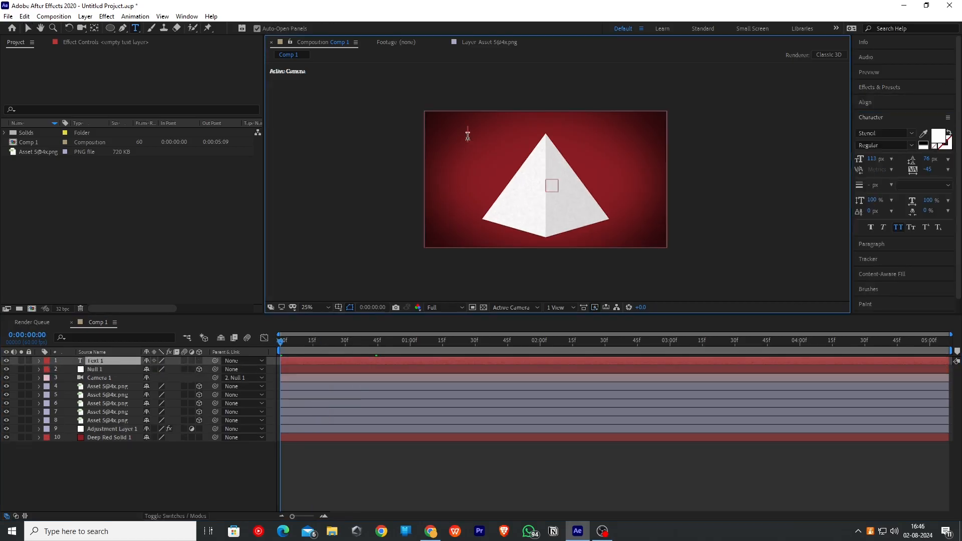
pyautogui.write('THE GLOBAL WEALTH PYRAMID')
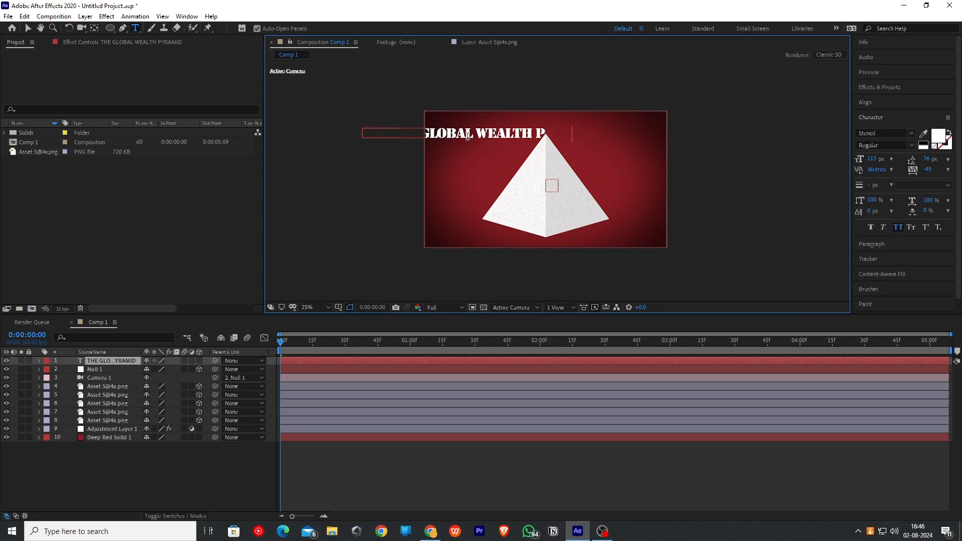
# - Set the title's font to Impact and center the text along the top of the frame
pyautogui.click(912, 134)
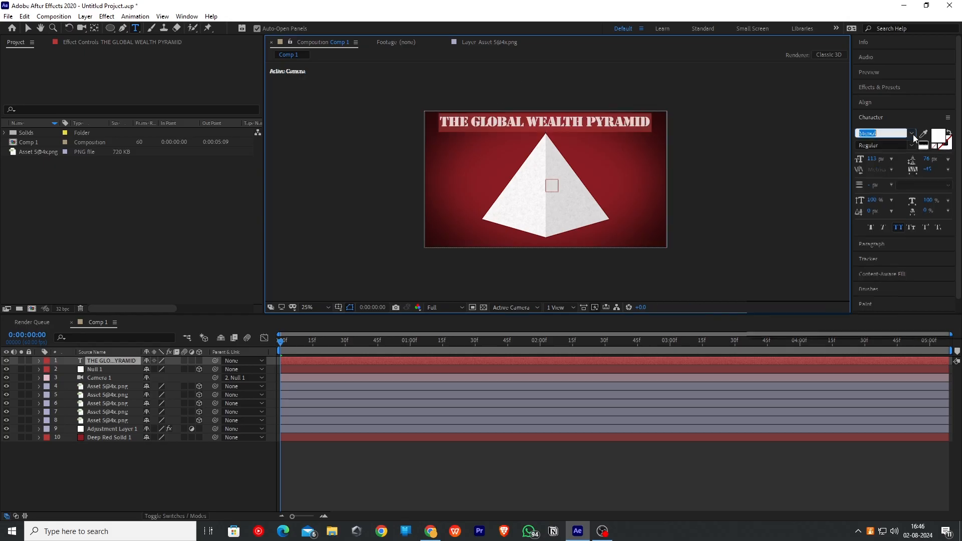
pyautogui.click(912, 134)
pyautogui.click(28, 28)
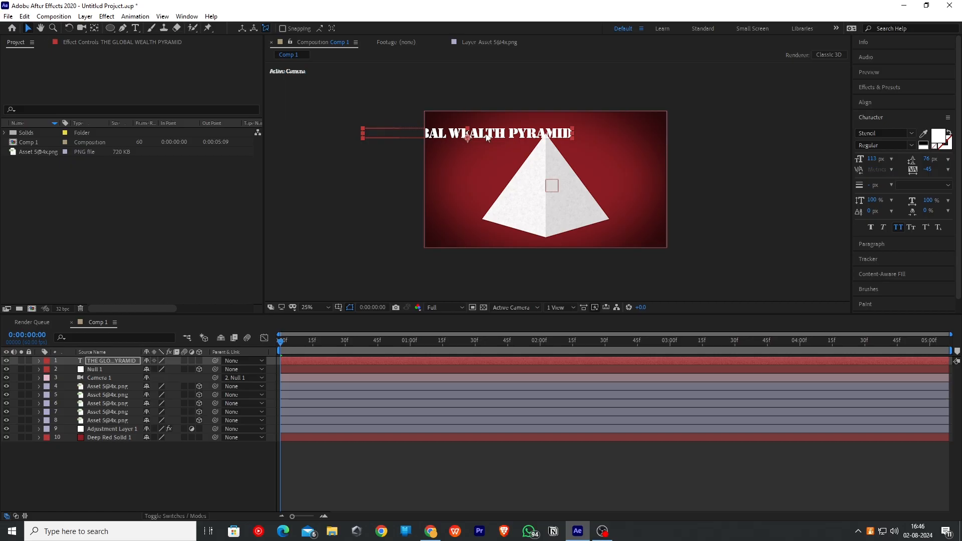
pyautogui.moveTo(487, 138); pyautogui.dragTo(568, 127)
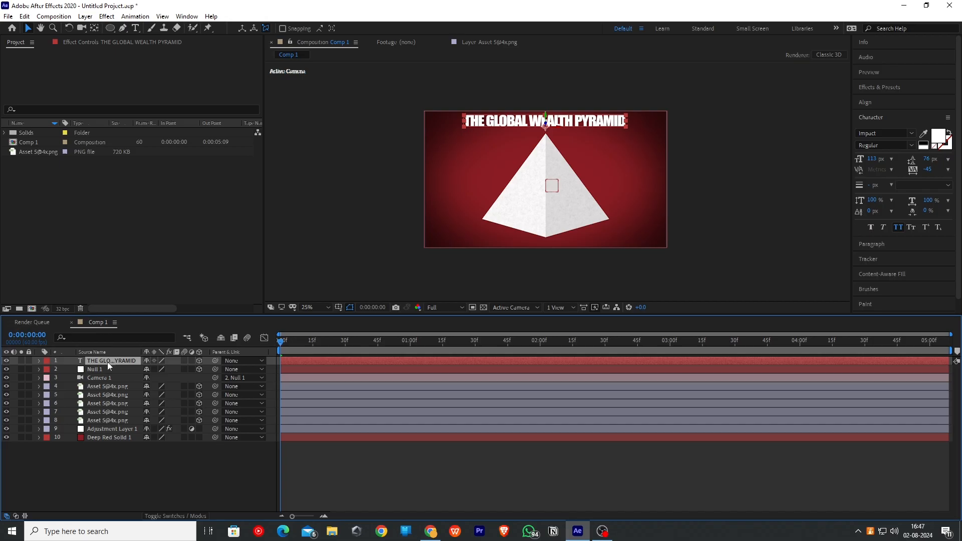
# - Move the camera layer so it starts at 2 seconds
pyautogui.click(109, 378)
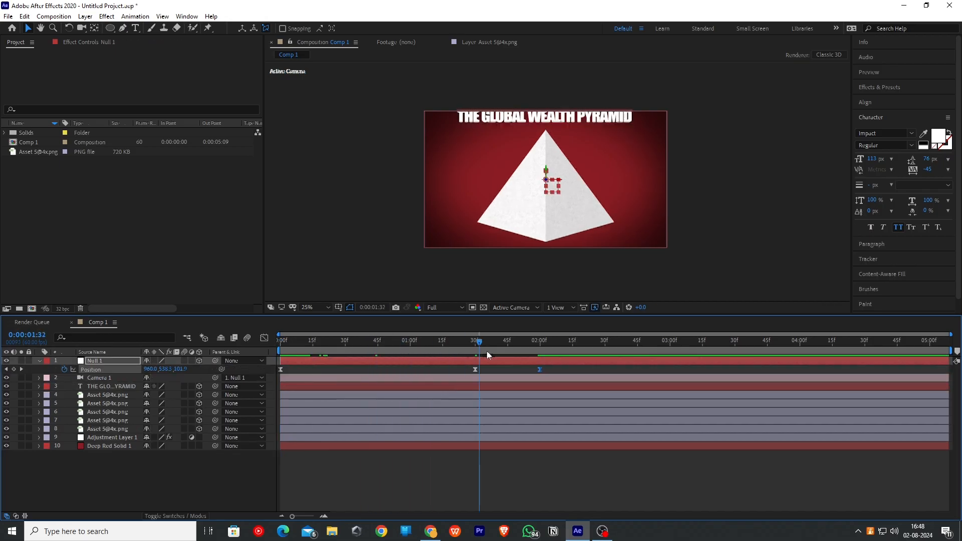
pyautogui.moveTo(486, 351); pyautogui.dragTo(541, 355)
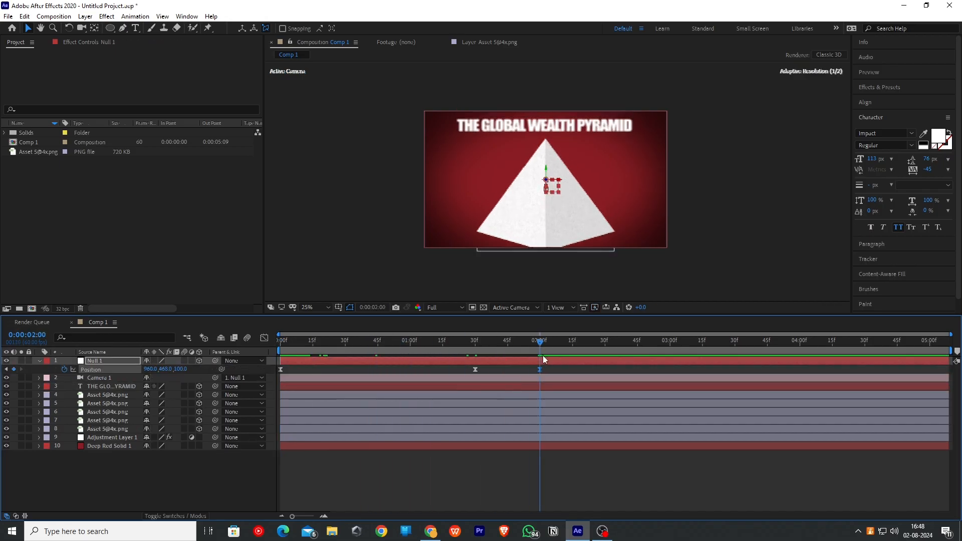
pyautogui.moveTo(283, 377); pyautogui.dragTo(534, 384)
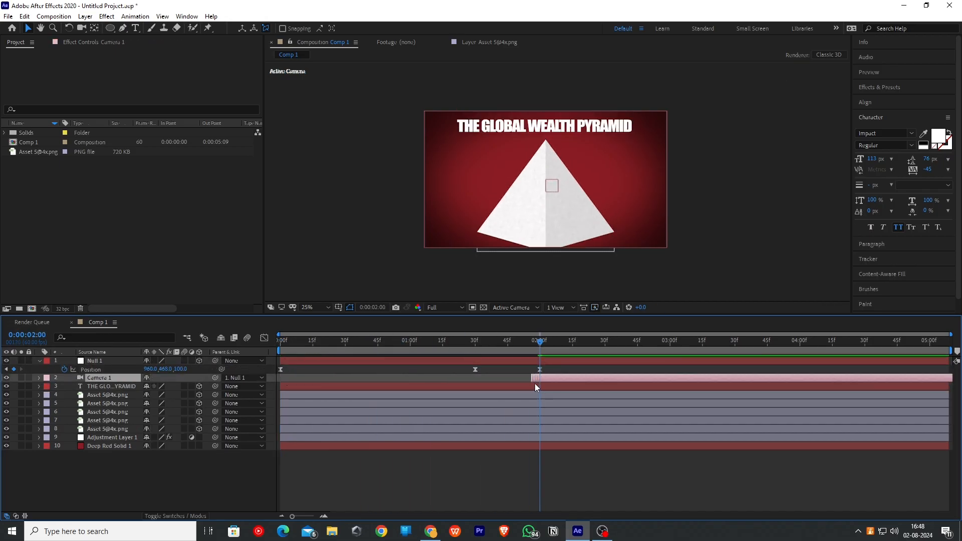
# - Open the Animation Composer 3 panel and its Starter Presets
pyautogui.click(187, 16)
pyautogui.click(203, 94)
pyautogui.click(109, 131)
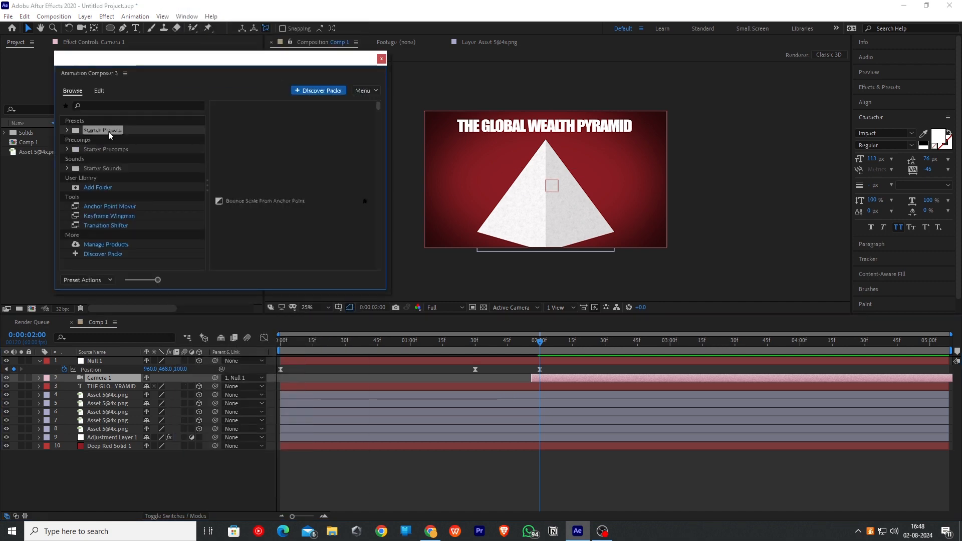
# - Apply the Fade Characters Separately From Start preset as an In animation to the title layer
pyautogui.click(67, 130)
pyautogui.click(75, 140)
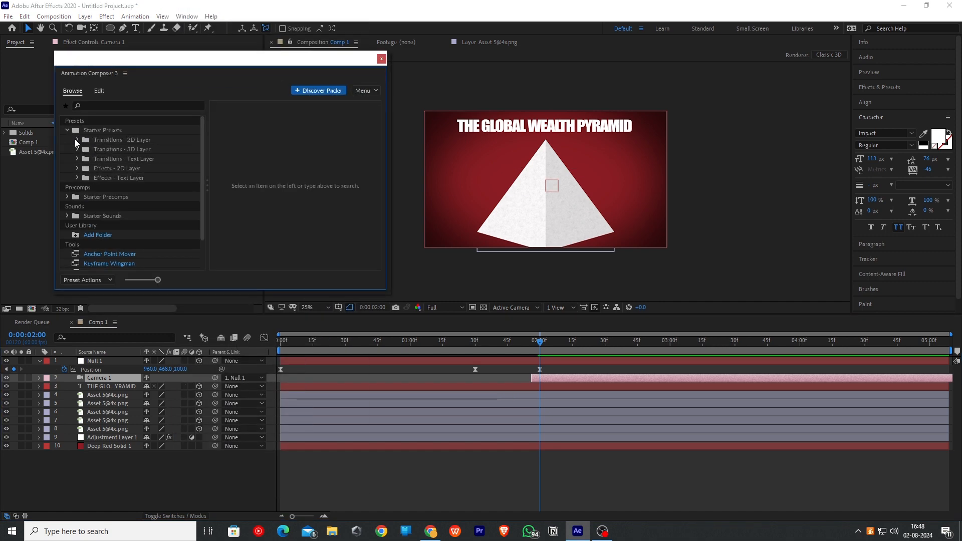
pyautogui.click(76, 140)
pyautogui.click(77, 159)
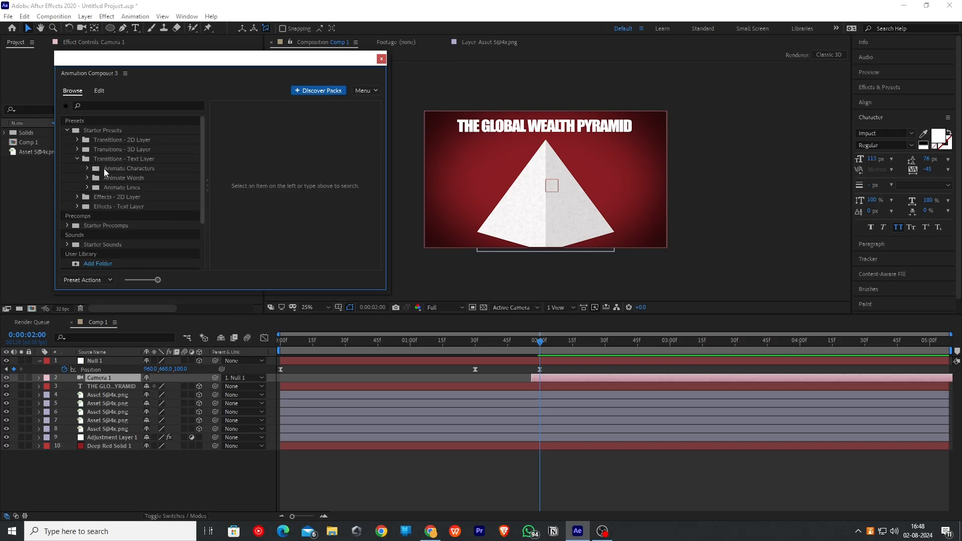
pyautogui.click(88, 168)
pyautogui.click(97, 177)
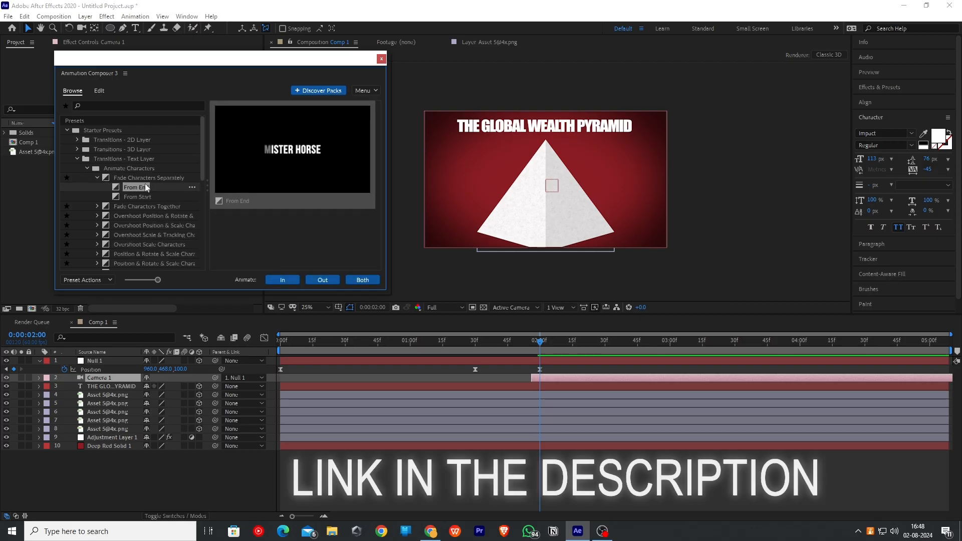
pyautogui.click(140, 196)
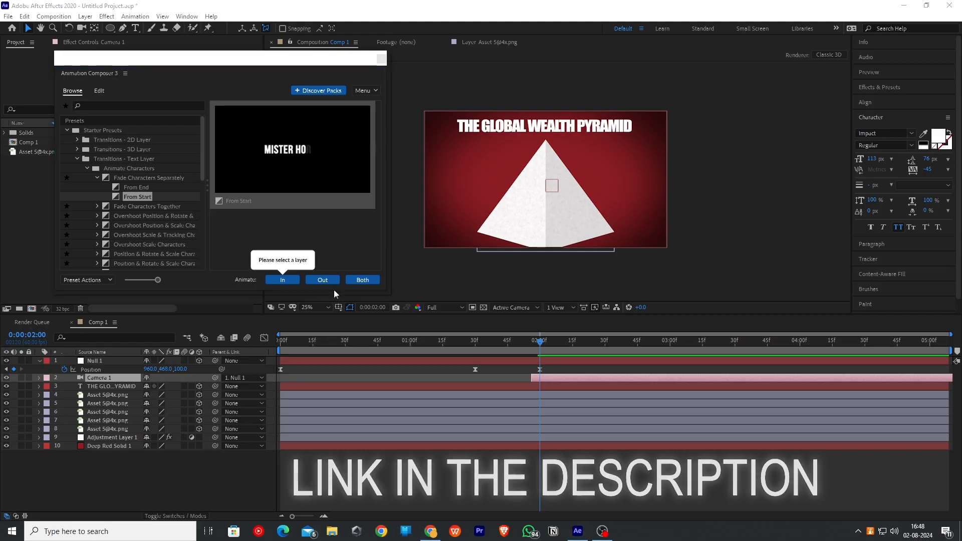
pyautogui.click(132, 380)
pyautogui.click(125, 386)
pyautogui.click(293, 282)
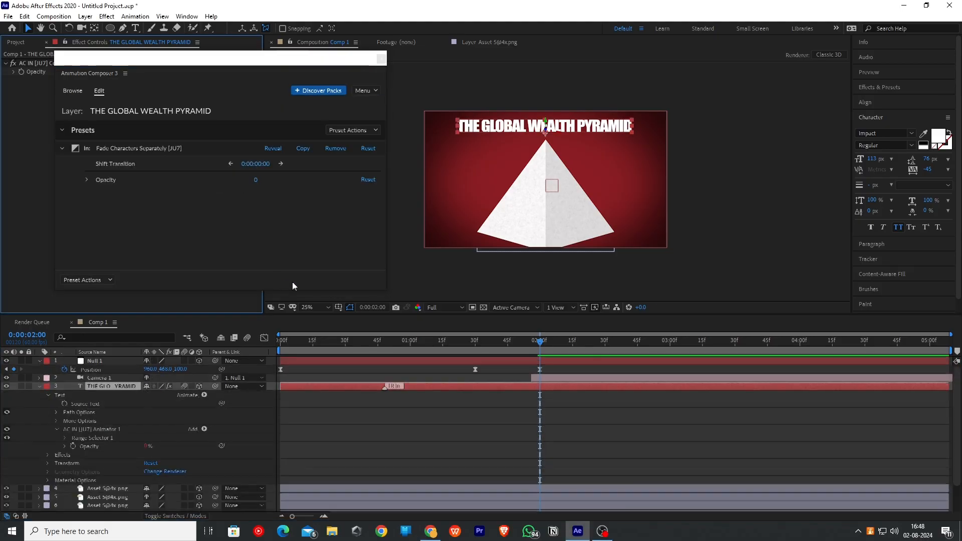
pyautogui.click(597, 345)
pyautogui.moveTo(601, 347); pyautogui.dragTo(469, 336)
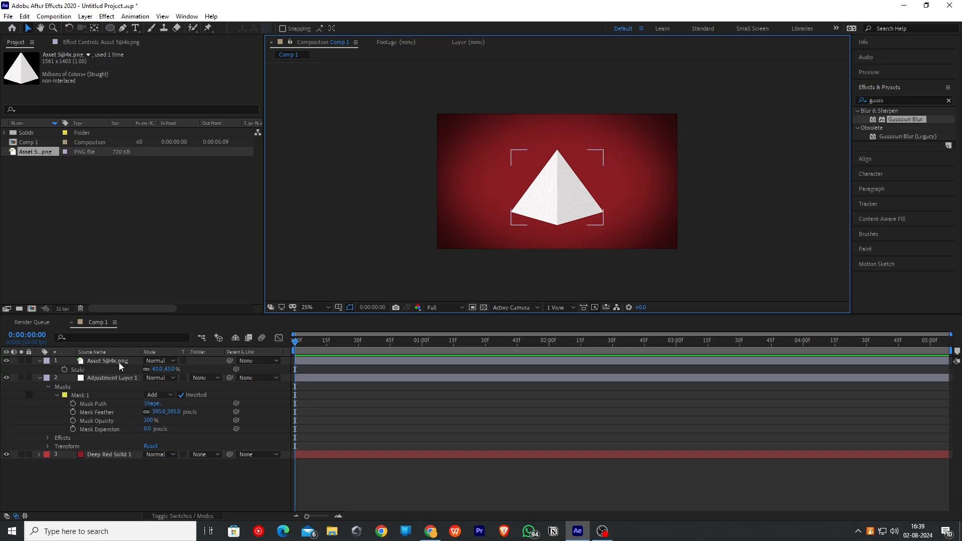
# - Duplicate the scaled pyramid image layer several times
pyautogui.click(119, 362)
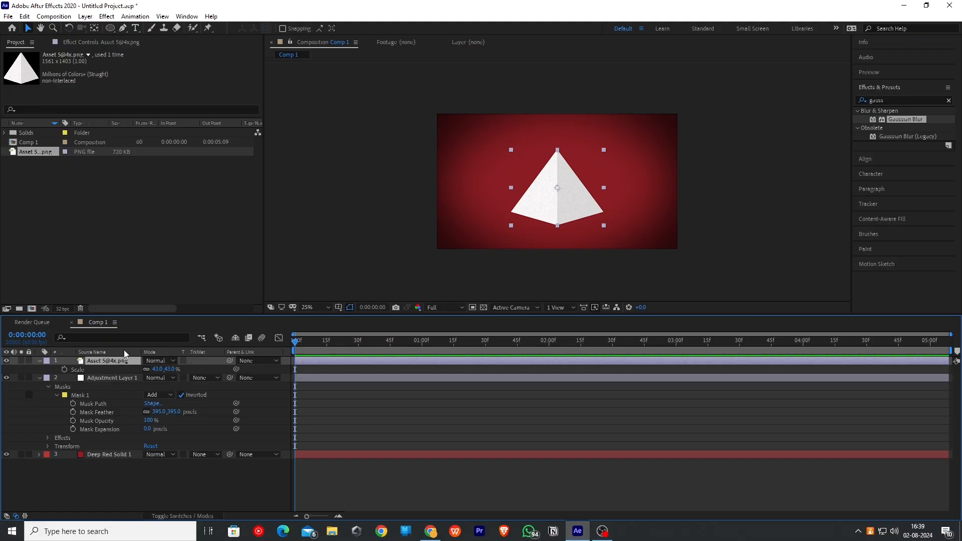
pyautogui.hotkey('ctrl', 'd')
pyautogui.hotkey('ctrl', 'd')
pyautogui.hotkey('ctrl', 'd')
pyautogui.hotkey('ctrl', 'd')
pyautogui.click(317, 249)
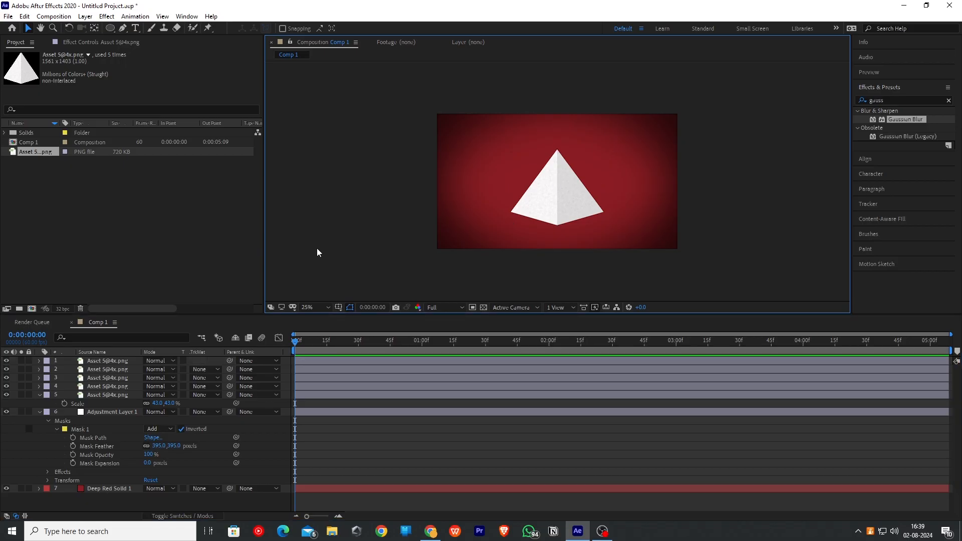
# - Show the grid in the composition viewer and zoom the view to 50%
pyautogui.click(105, 387)
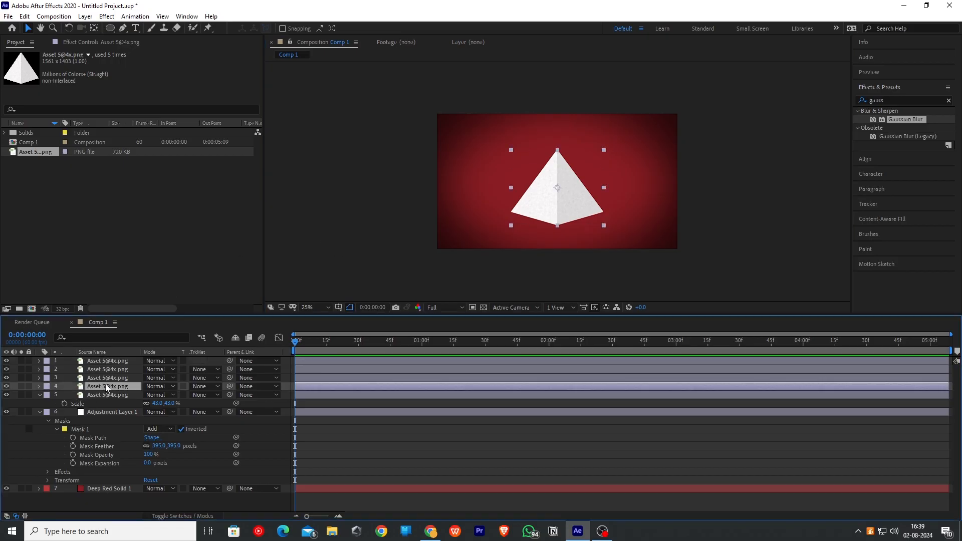
pyautogui.click(339, 308)
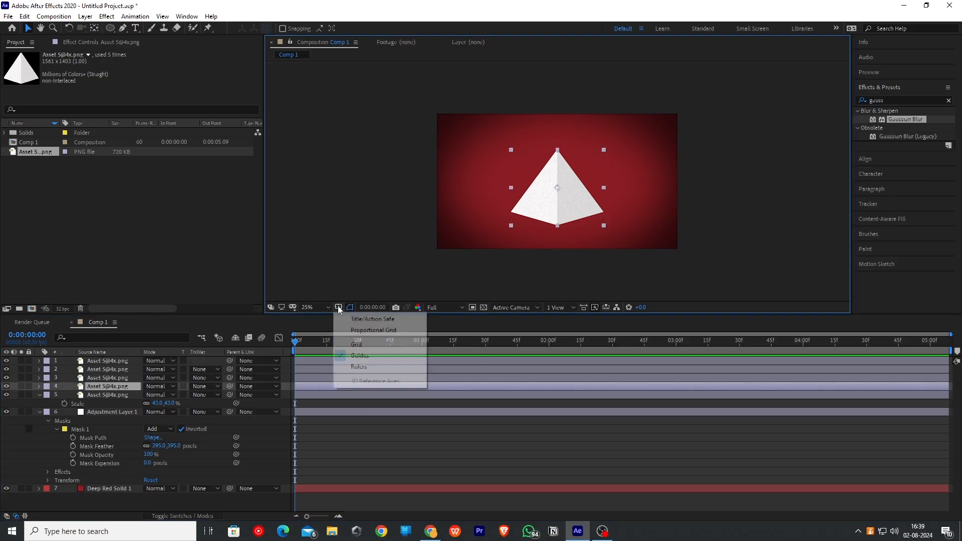
pyautogui.click(362, 344)
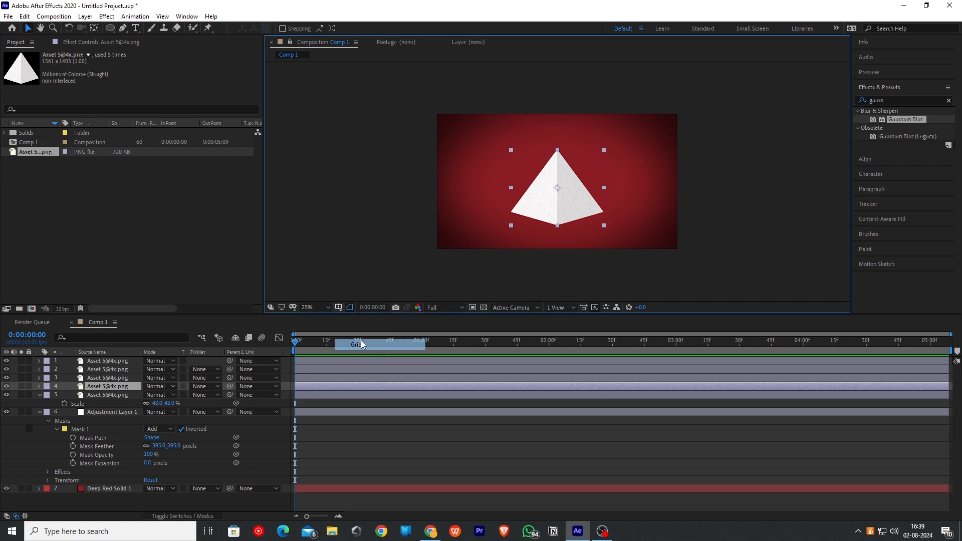
pyautogui.press('.')
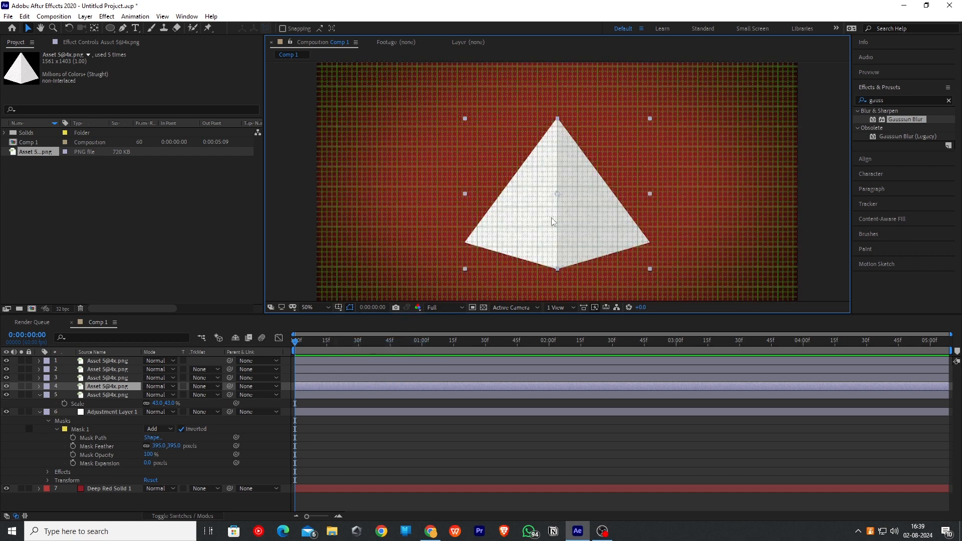
# - Zoom in and draw Pen masks on the pyramid image layers to cut them into horizontal slices
pyautogui.press('.')
pyautogui.click(123, 29)
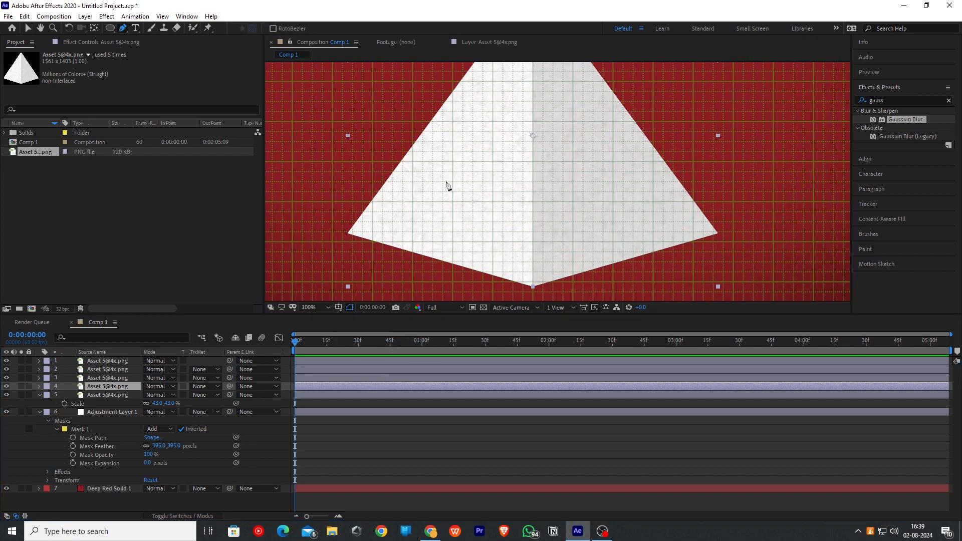
pyautogui.click(531, 288)
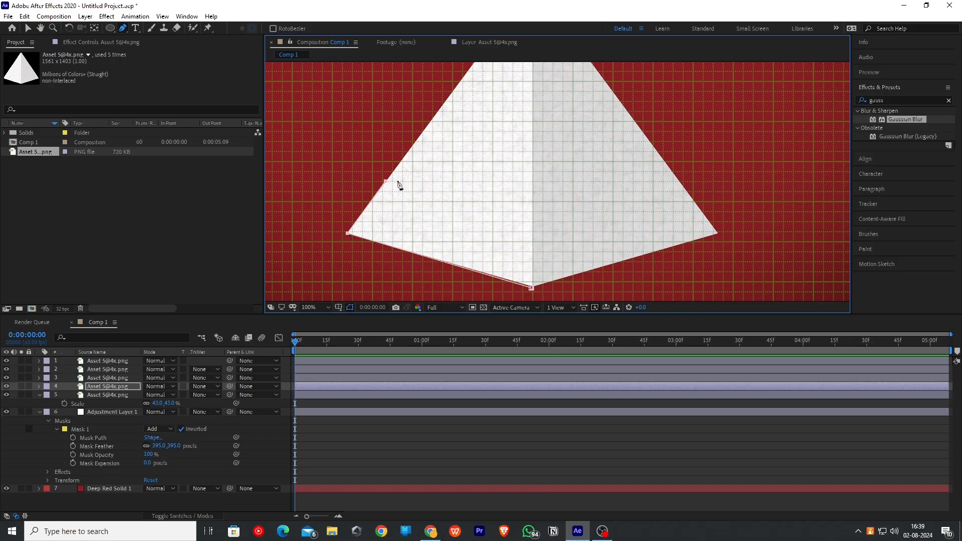
pyautogui.click(679, 182)
pyautogui.click(718, 233)
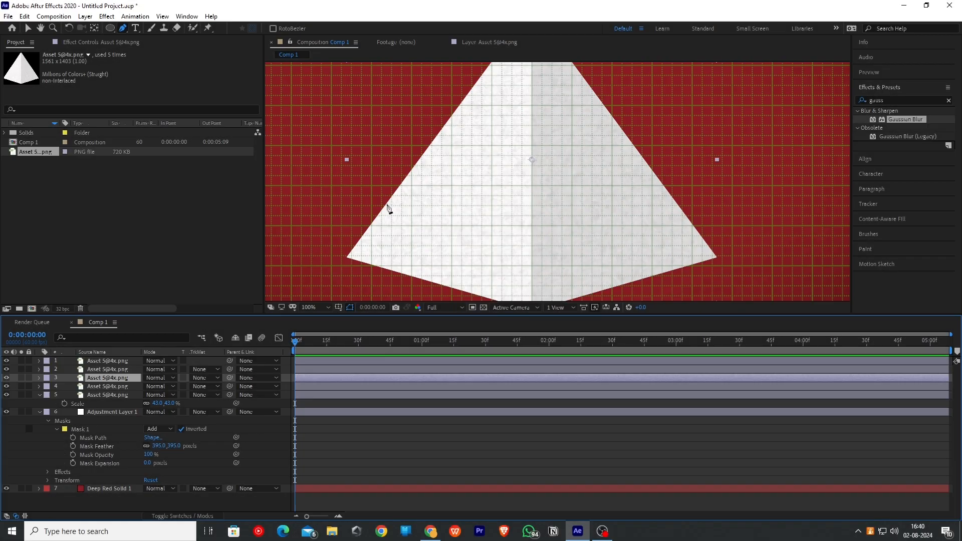
pyautogui.click(386, 206)
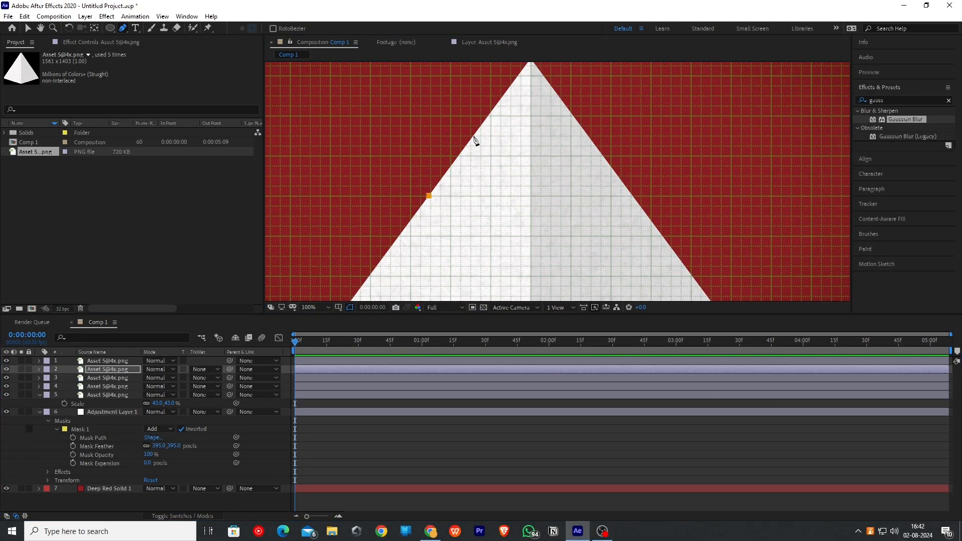
pyautogui.click(473, 135)
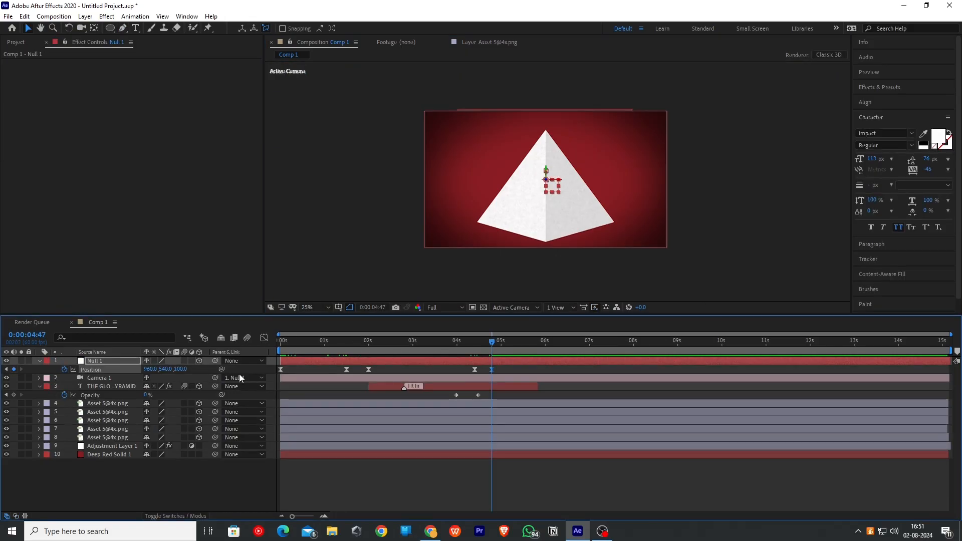
# - Trim the bottom pyramid layer so it ends at the playhead, 0:00:04:47
pyautogui.click(288, 437)
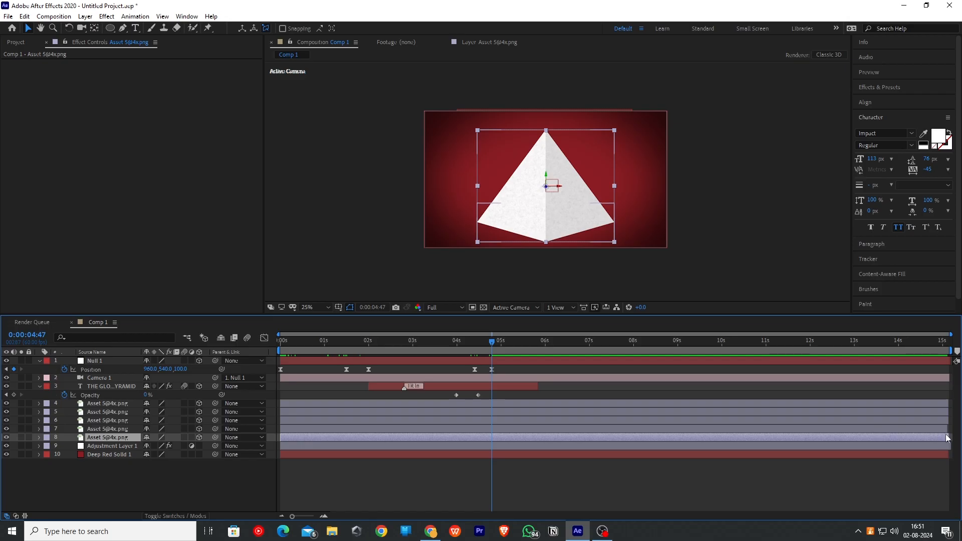
pyautogui.moveTo(949, 436); pyautogui.dragTo(536, 438)
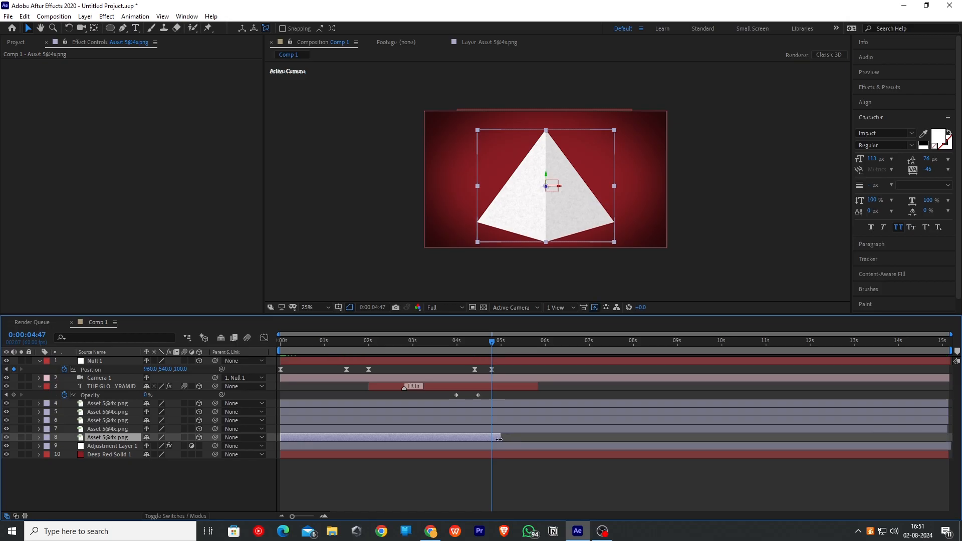
pyautogui.click(494, 341)
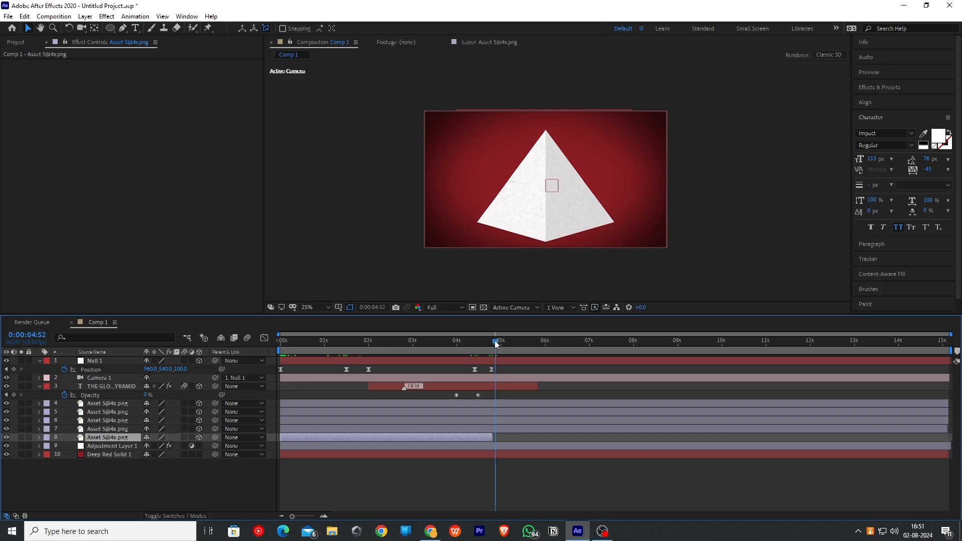
# - Keyframe the Position of the three upper slice layers, moving them to Y 572
pyautogui.click(125, 430)
pyautogui.keyDown('shift'); pyautogui.click(124, 404); pyautogui.keyUp('shift')
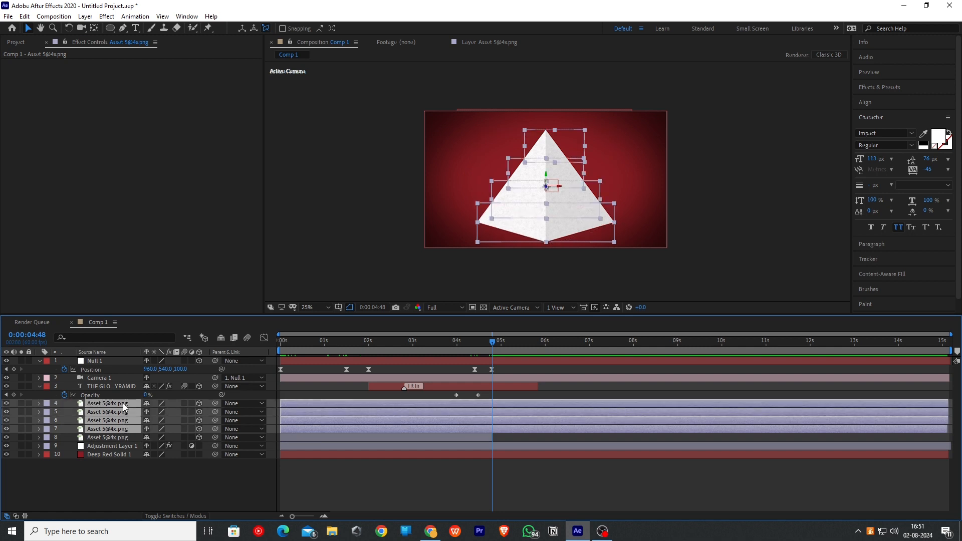
pyautogui.press('p')
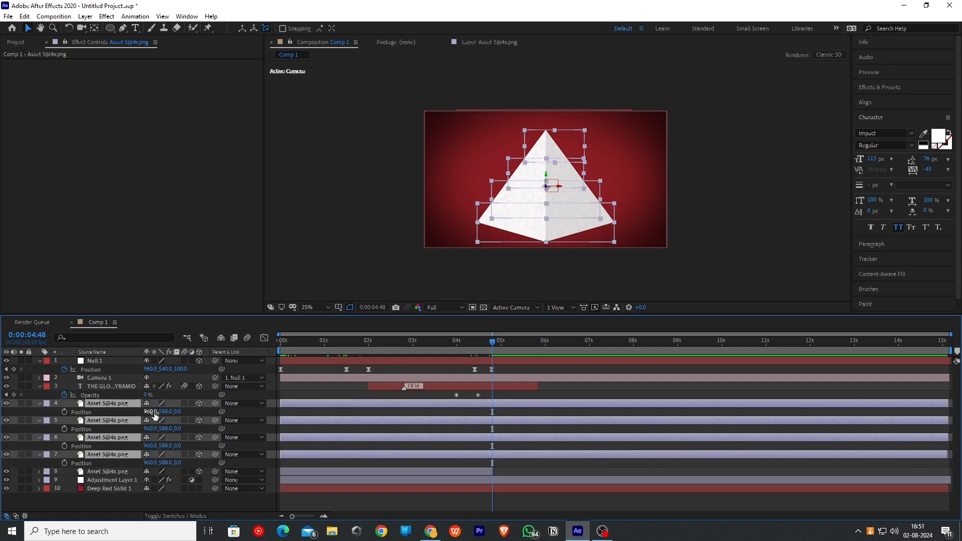
pyautogui.keyDown('ctrl'); pyautogui.click(132, 455); pyautogui.keyUp('ctrl')
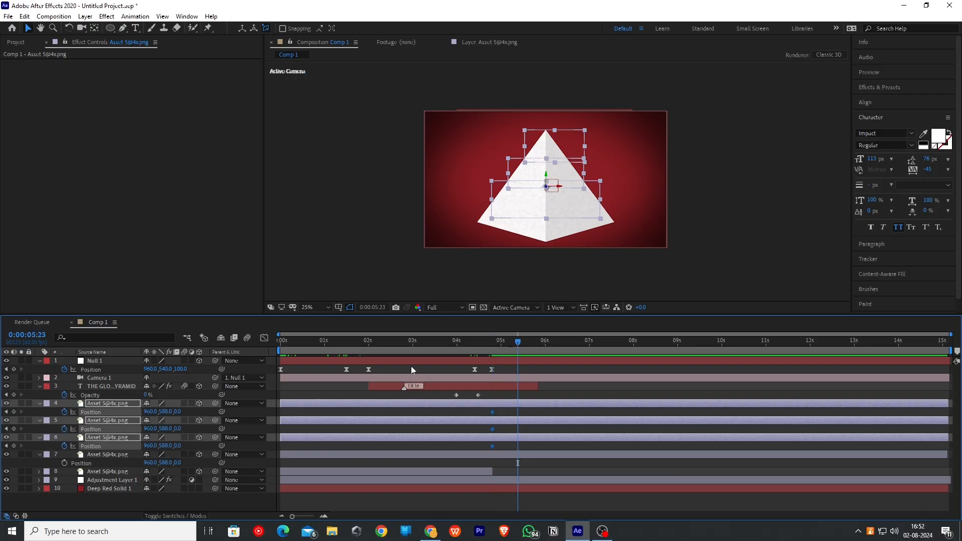
pyautogui.moveTo(166, 412); pyautogui.dragTo(156, 414)
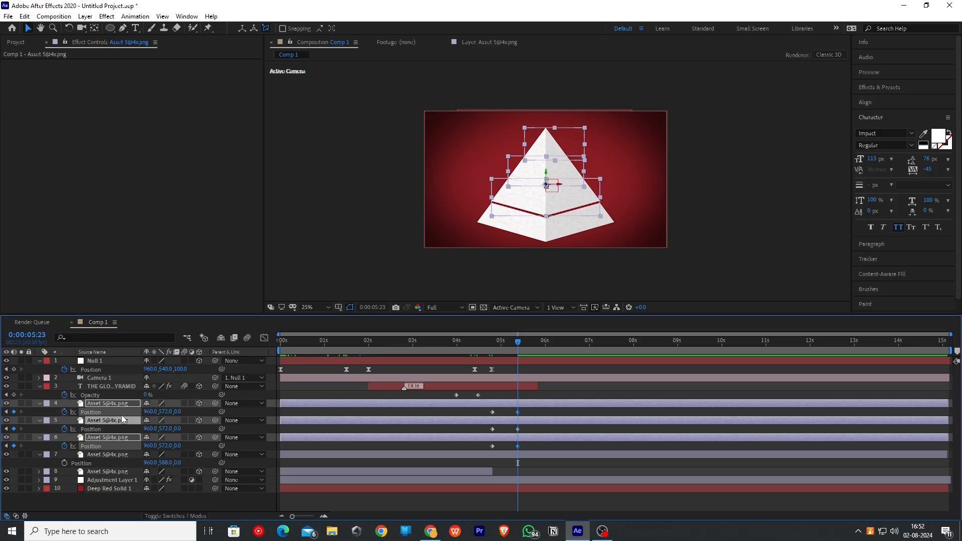
# - Offset the two upper slices to Y 556 and the top slice to Y 540 to stack the pyramid
pyautogui.click(120, 456)
pyautogui.click(122, 421)
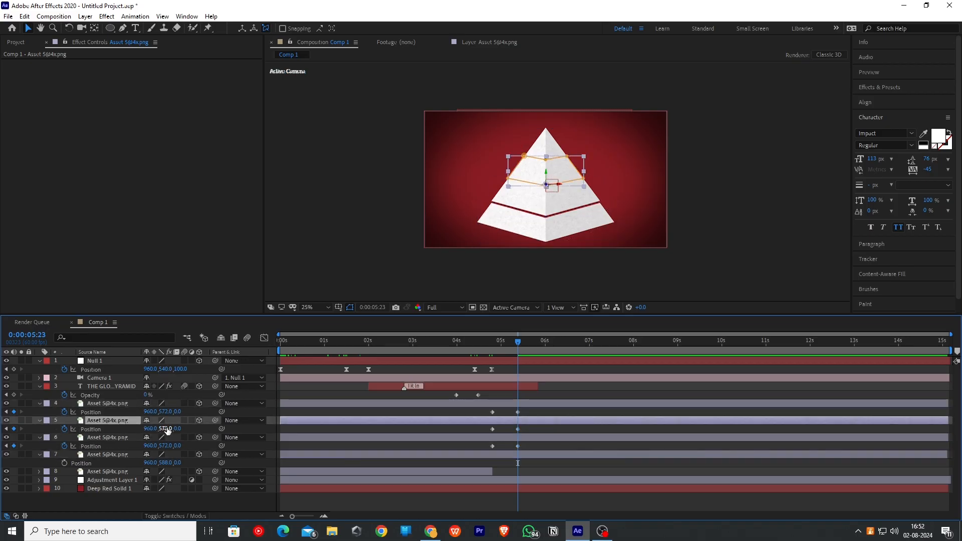
pyautogui.keyDown('shift'); pyautogui.click(120, 406); pyautogui.keyUp('shift')
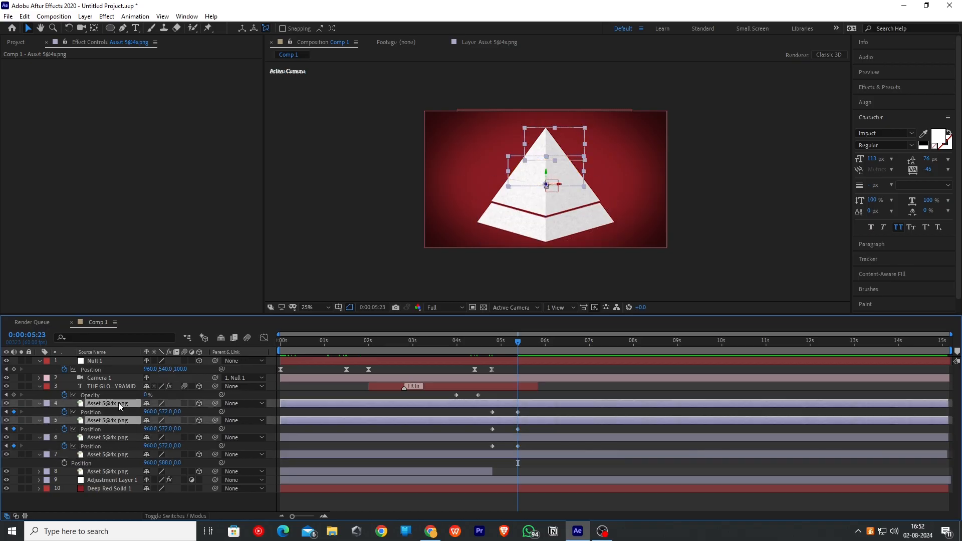
pyautogui.moveTo(167, 429); pyautogui.dragTo(160, 428)
pyautogui.click(122, 388)
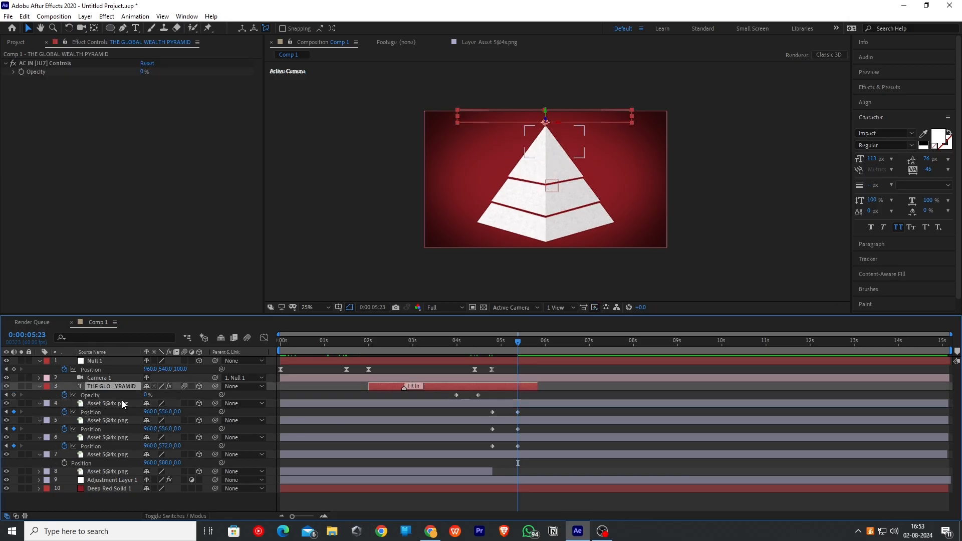
pyautogui.click(122, 402)
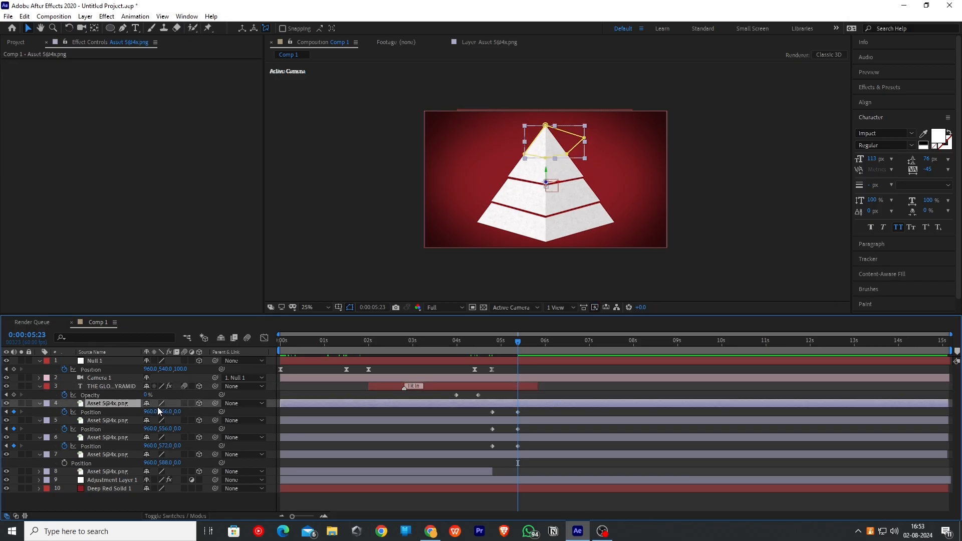
pyautogui.moveTo(158, 412); pyautogui.dragTo(166, 411)
# - Apply Easy Ease to the title opacity and slice position keyframes
pyautogui.moveTo(489, 391); pyautogui.dragTo(450, 399)
pyautogui.press('F9')
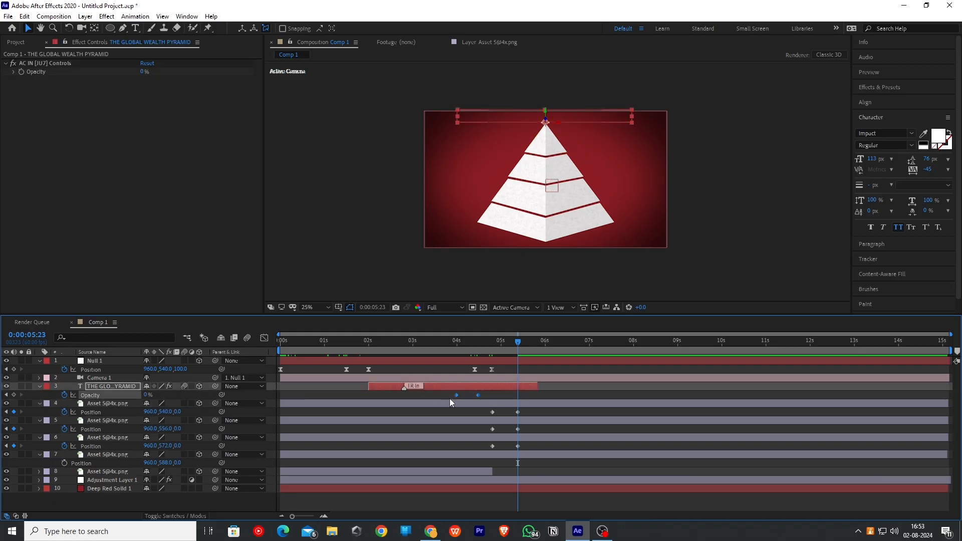
pyautogui.moveTo(528, 408); pyautogui.dragTo(530, 433)
pyautogui.press('F9')
pyautogui.press('F9')
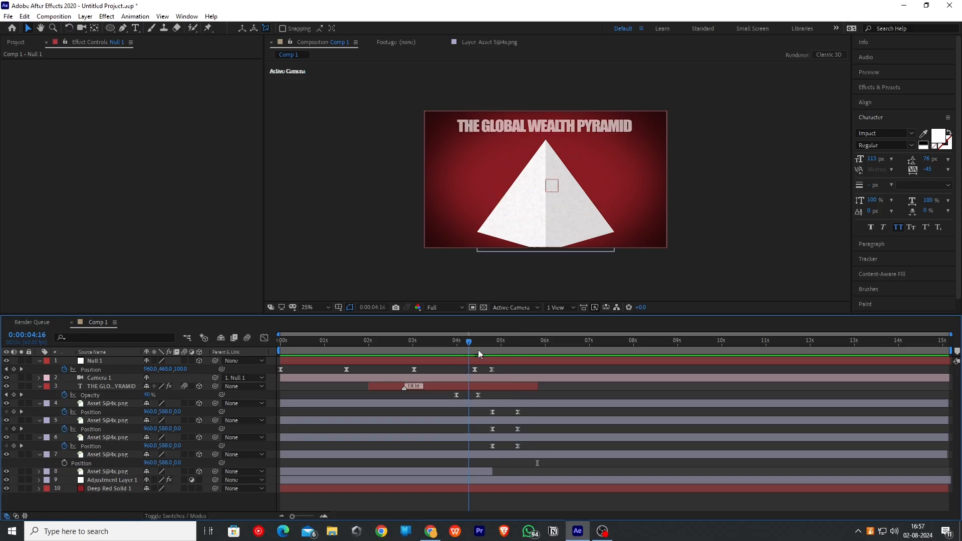
pyautogui.moveTo(478, 350); pyautogui.dragTo(517, 353)
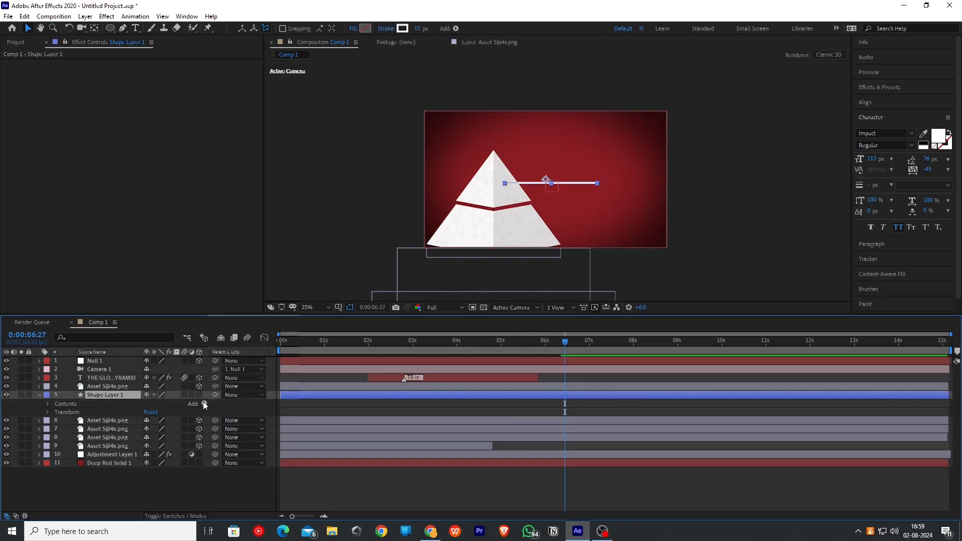
# - Add Trim Paths to the line shape layer and expand its properties
pyautogui.click(204, 404)
pyautogui.click(232, 346)
pyautogui.click(56, 421)
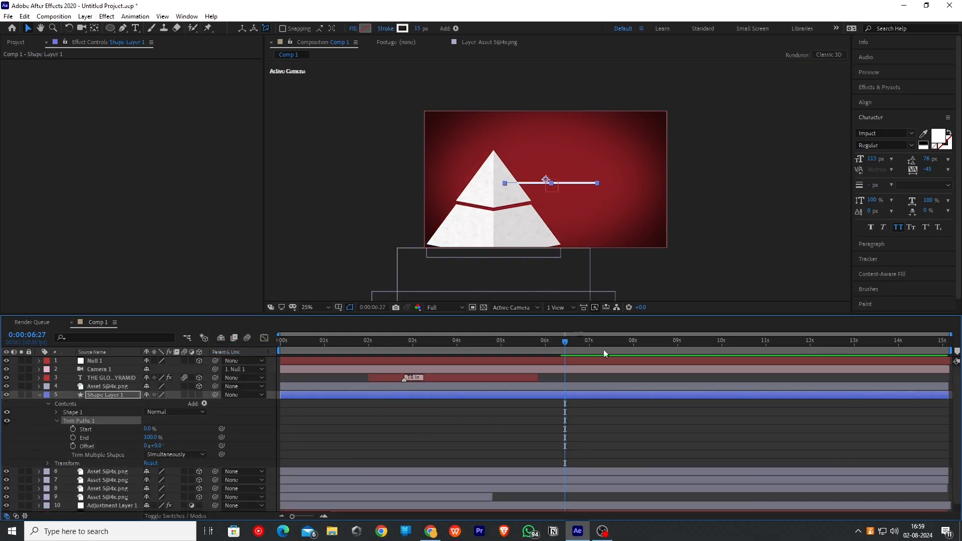
# - Reveal the null's Position and set a keyframe on the line's Trim Paths End
pyautogui.click(115, 359)
pyautogui.press('p')
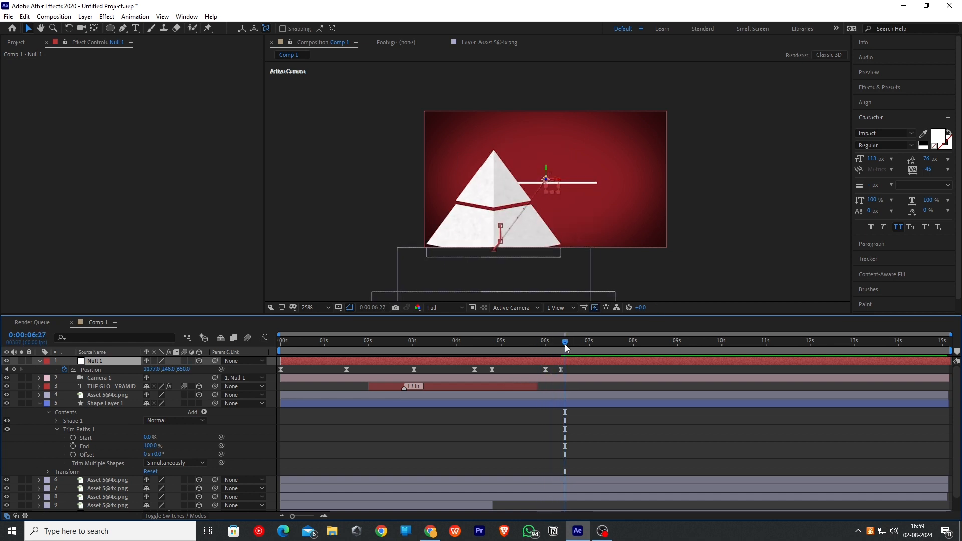
pyautogui.click(73, 446)
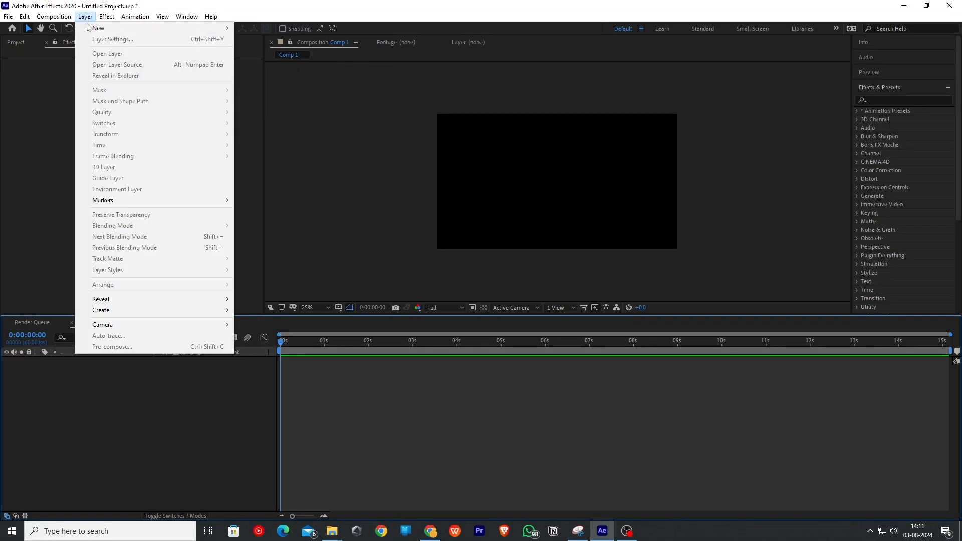
# - Create a new solid layer and pick a red colour for it
pyautogui.moveTo(107, 28)
pyautogui.click(257, 37)
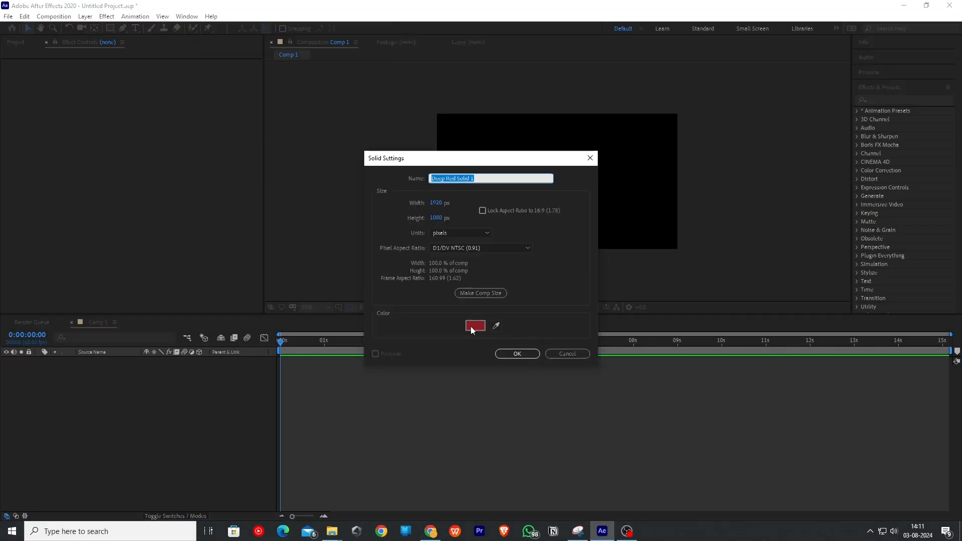
pyautogui.click(477, 326)
pyautogui.click(440, 246)
pyautogui.click(518, 354)
# - Search for the vignette effect and apply CC Vignette to the red solid
pyautogui.click(893, 100)
pyautogui.write('vig')
pyautogui.moveTo(906, 145); pyautogui.dragTo(138, 360)
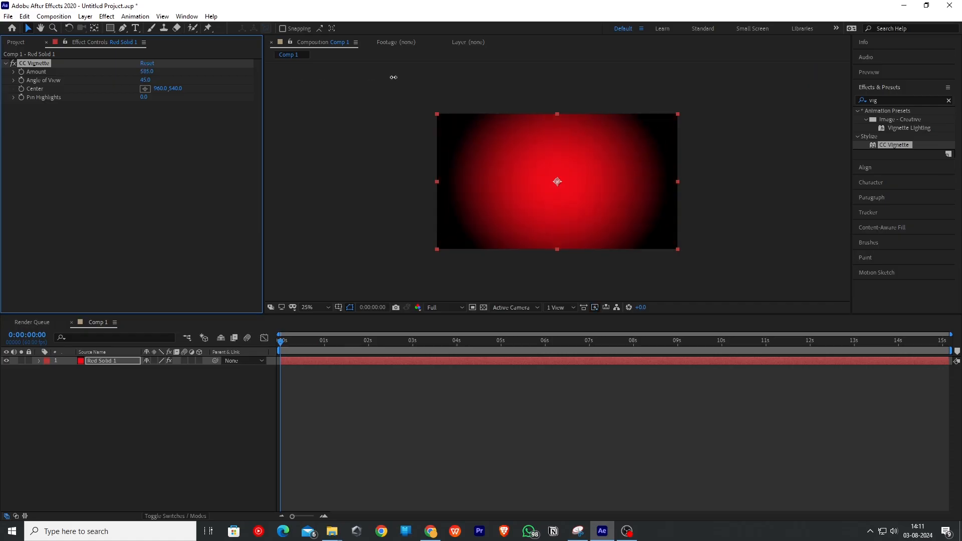
pyautogui.click(142, 439)
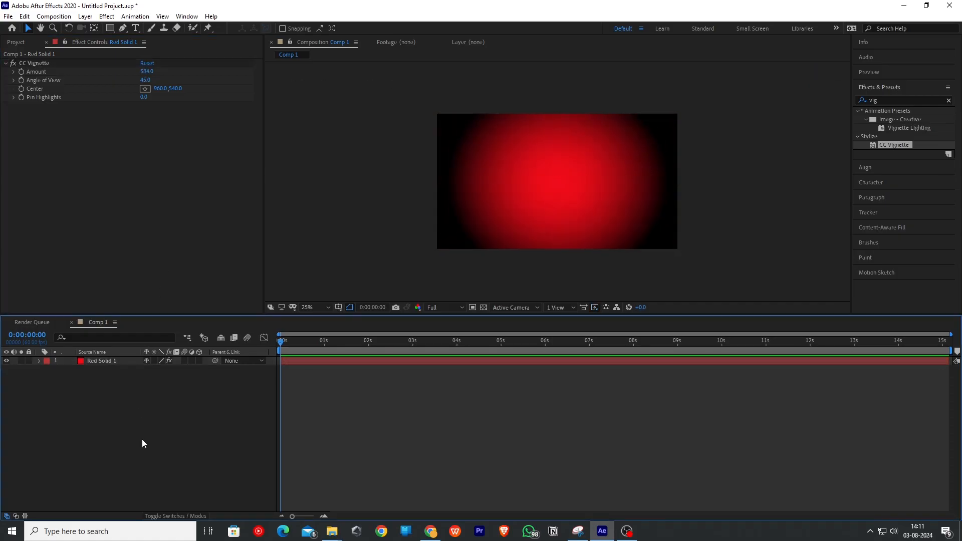
# - Import the blue-paint-wall-background-texture image and add it to the composition
pyautogui.hotkey('ctrl', 'i')
pyautogui.scroll(-5, 216, 150)
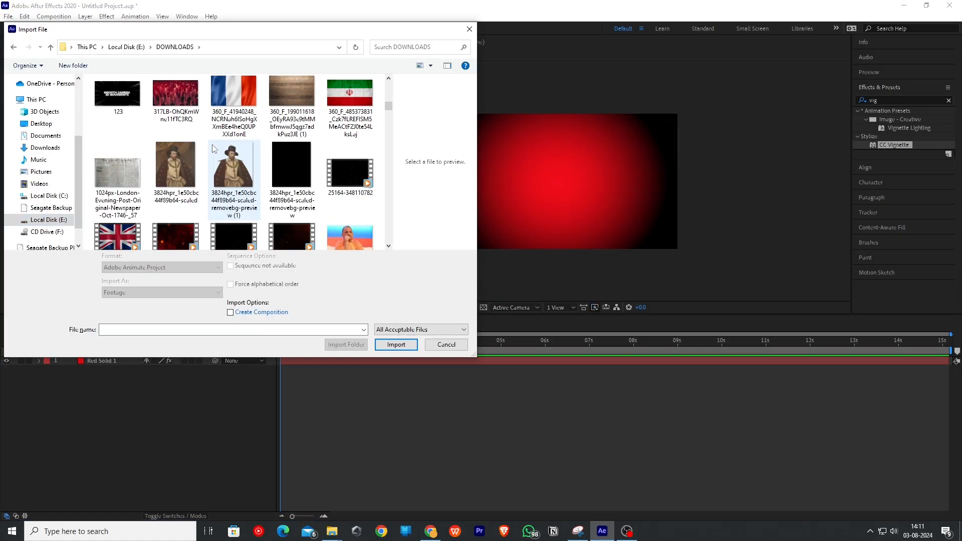
pyautogui.doubleClick(176, 135)
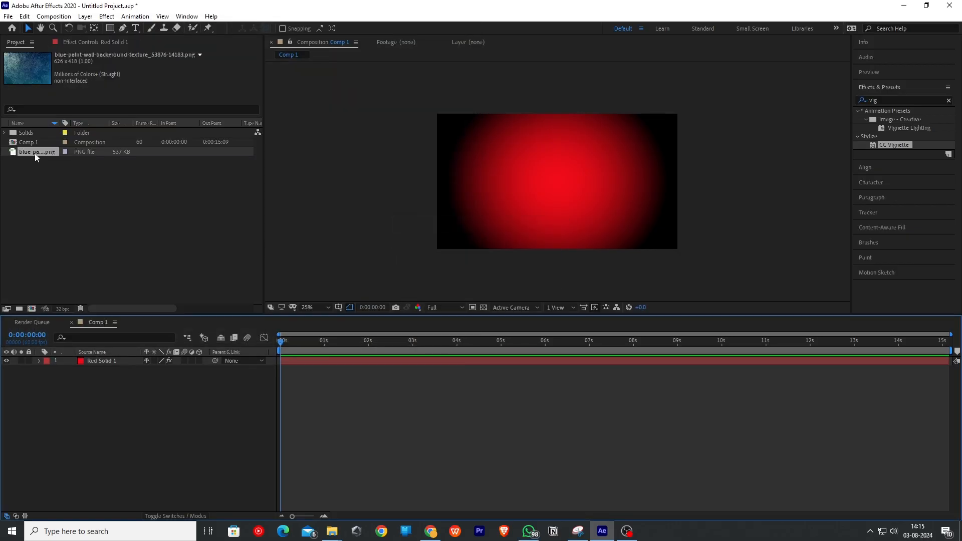
pyautogui.moveTo(36, 152)
pyautogui.mouseDown()
pyautogui.moveTo(95, 378)
pyautogui.moveTo(97, 357)
pyautogui.mouseUp()
# - Scale the texture layer to 286%
pyautogui.press('s')
pyautogui.moveTo(156, 370); pyautogui.dragTo(250, 370)
pyautogui.click(146, 387)
# - Set the texture layer's blend mode to Multiply
pyautogui.press('F4')
pyautogui.click(161, 361)
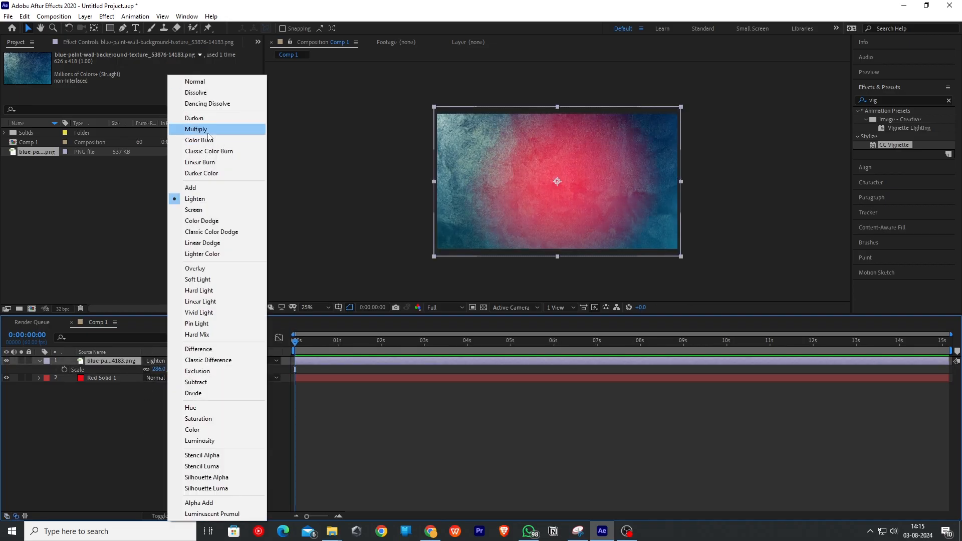
pyautogui.click(191, 131)
pyautogui.click(185, 408)
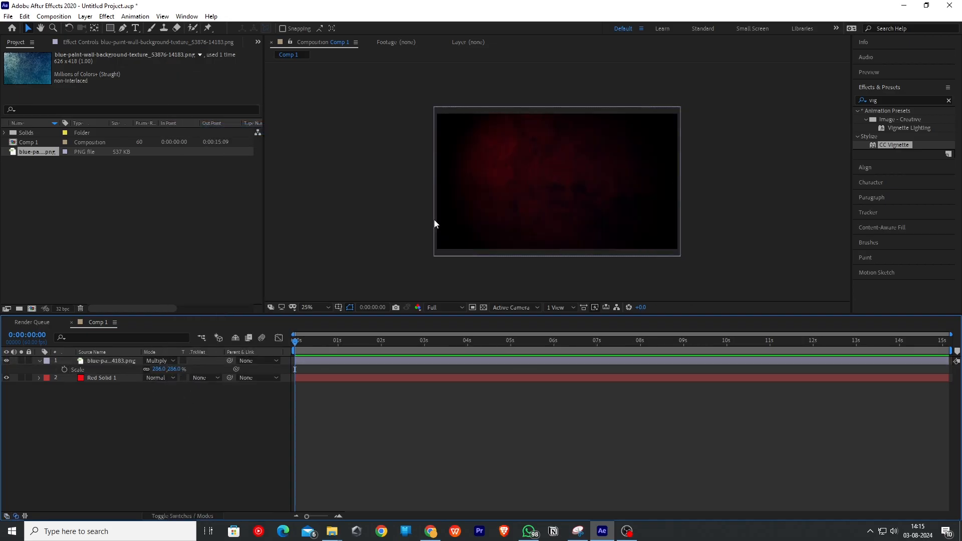
# - Create a text layer with the numbers 1 to 5 stacked in a vertical column
pyautogui.hotkey('ctrl', 't')
pyautogui.click(502, 172)
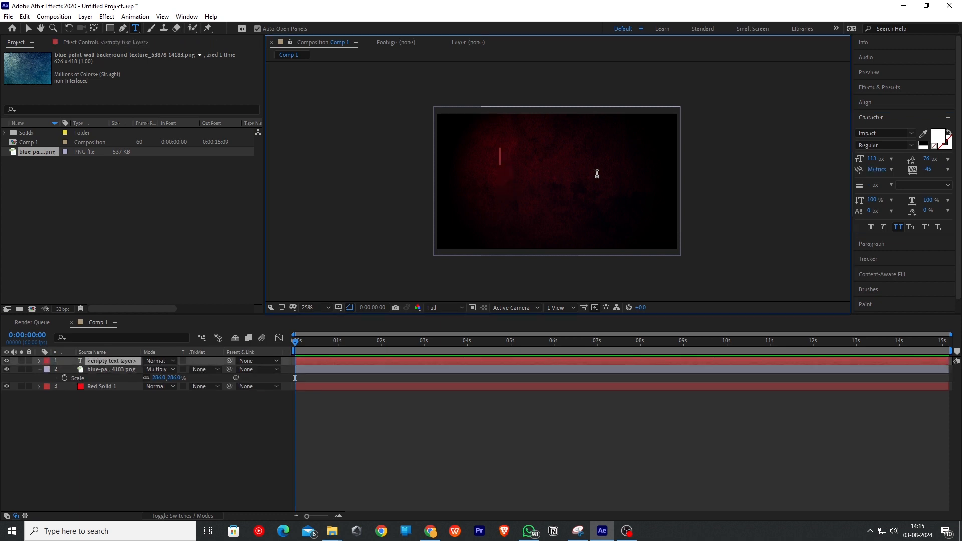
pyautogui.write('1')
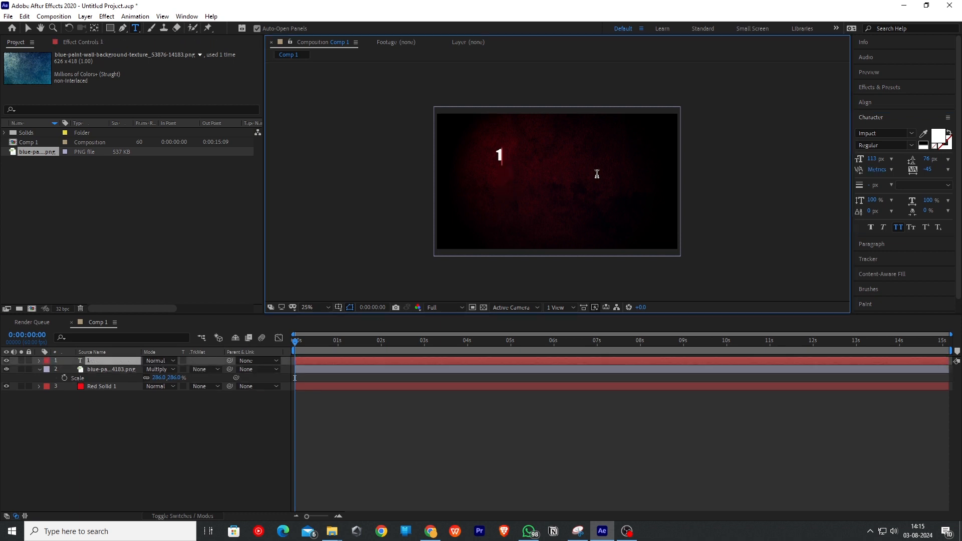
pyautogui.hotkey('ctrl', 'a')
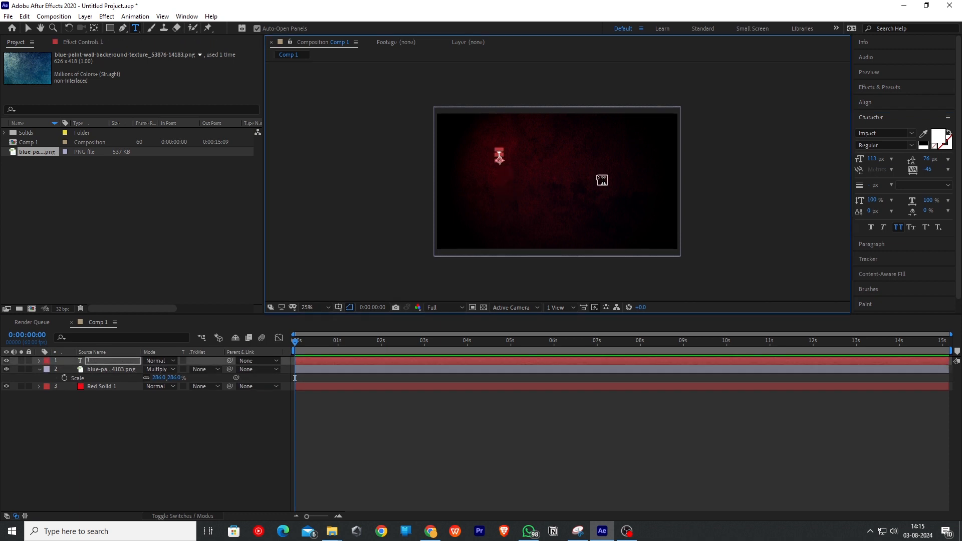
pyautogui.scroll(4, 499, 181)
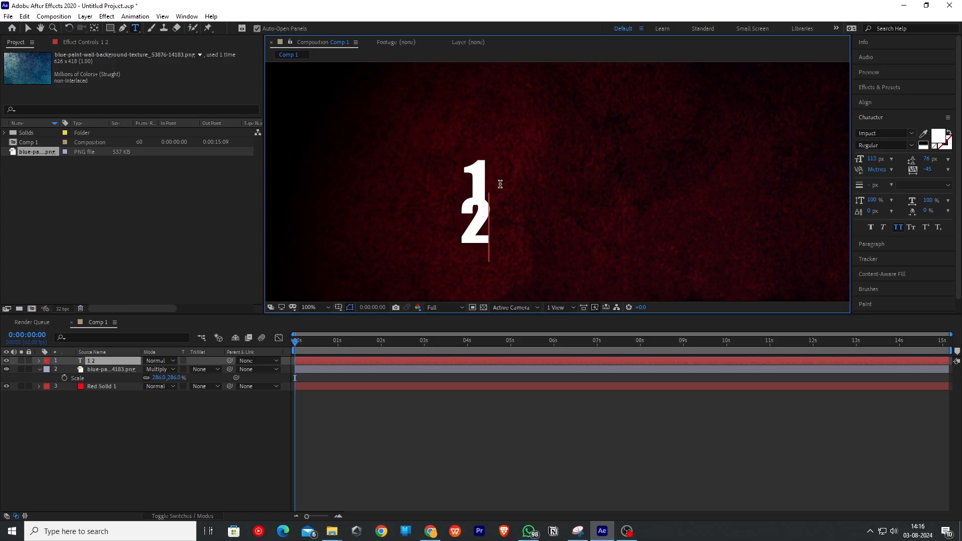
pyautogui.write('3')
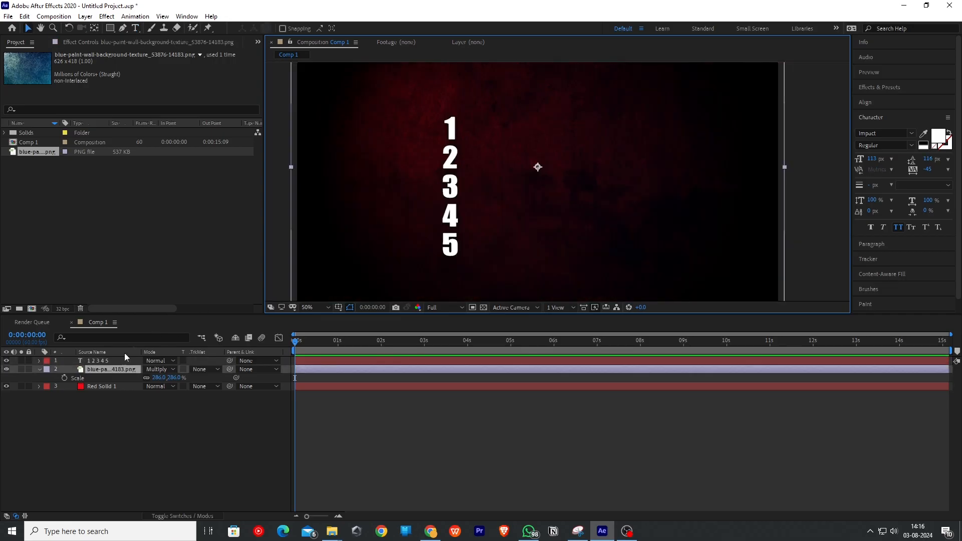
# - Duplicate the number column layer and move the copy to the right
pyautogui.click(119, 359)
pyautogui.hotkey('ctrl', 'd')
pyautogui.moveTo(453, 183); pyautogui.dragTo(475, 183)
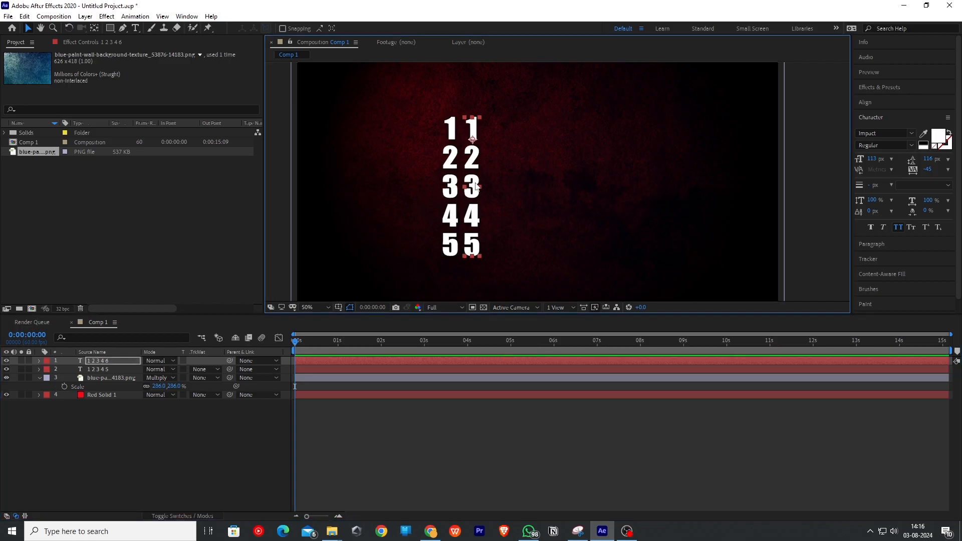
# - Change the duplicated column's text to the numbers 6 7 8 9
pyautogui.doubleClick(476, 183)
pyautogui.write('7 8 9')
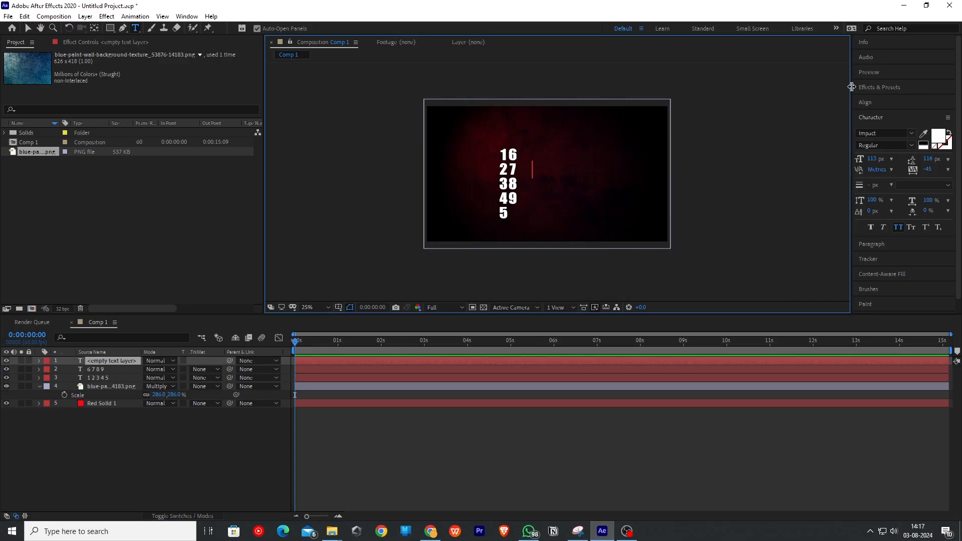
# - Create a text layer reading AUGUST 2024 and position it to the right of the number columns
pyautogui.write('AUGUST 2024')
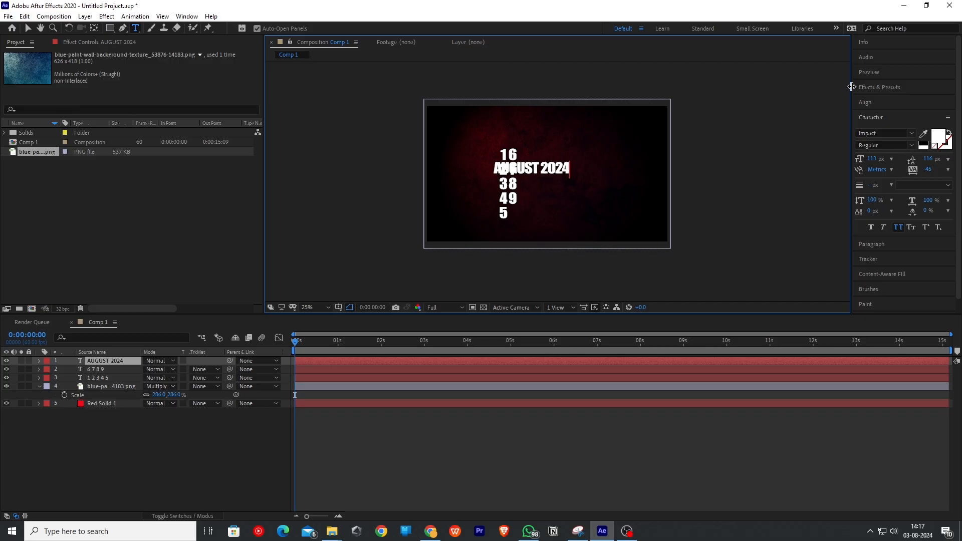
pyautogui.click(852, 87)
pyautogui.moveTo(553, 169); pyautogui.dragTo(576, 175)
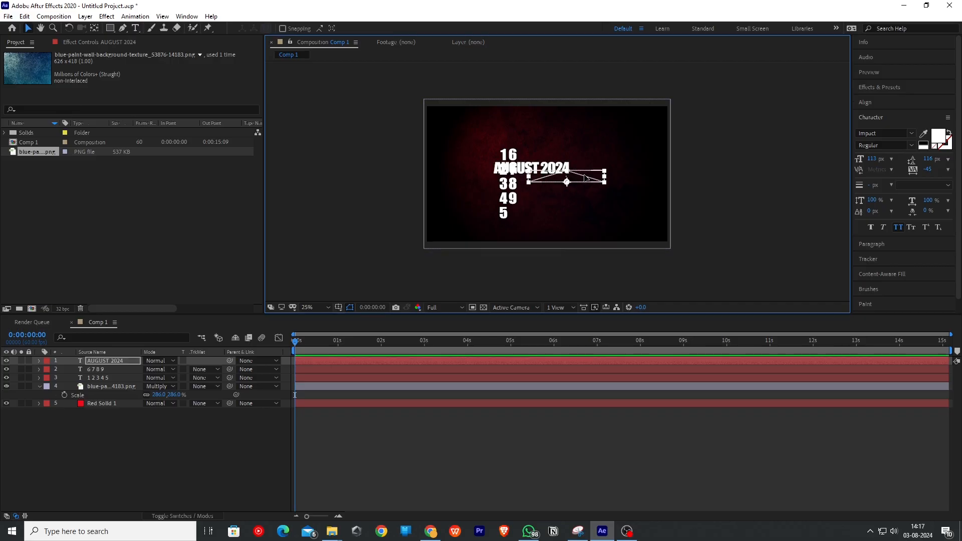
pyautogui.press('capslock')
pyautogui.press('capslock')
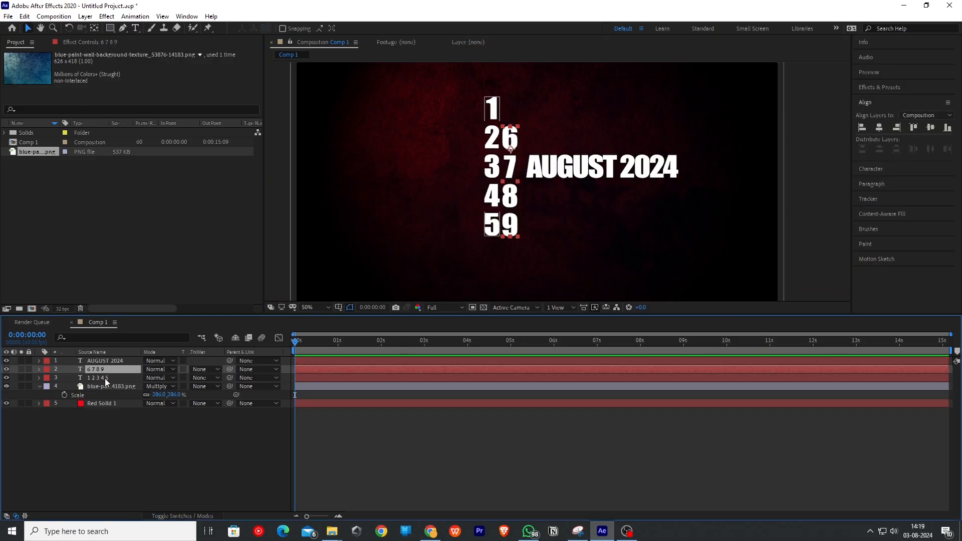
# - Pre-compose the two number column layers into a single pre-composition
pyautogui.keyDown('shift'); pyautogui.click(104, 378); pyautogui.keyUp('shift')
pyautogui.rightClick(104, 378)
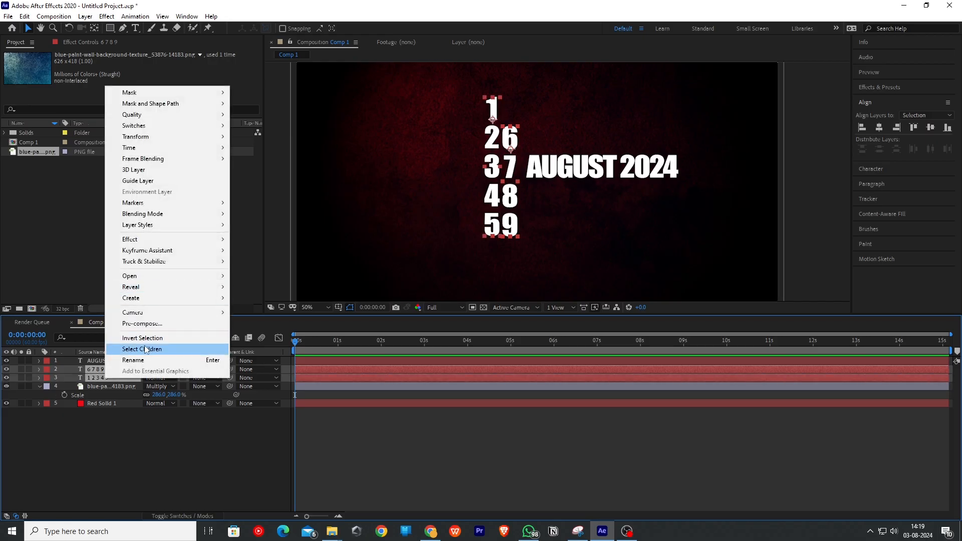
pyautogui.click(166, 331)
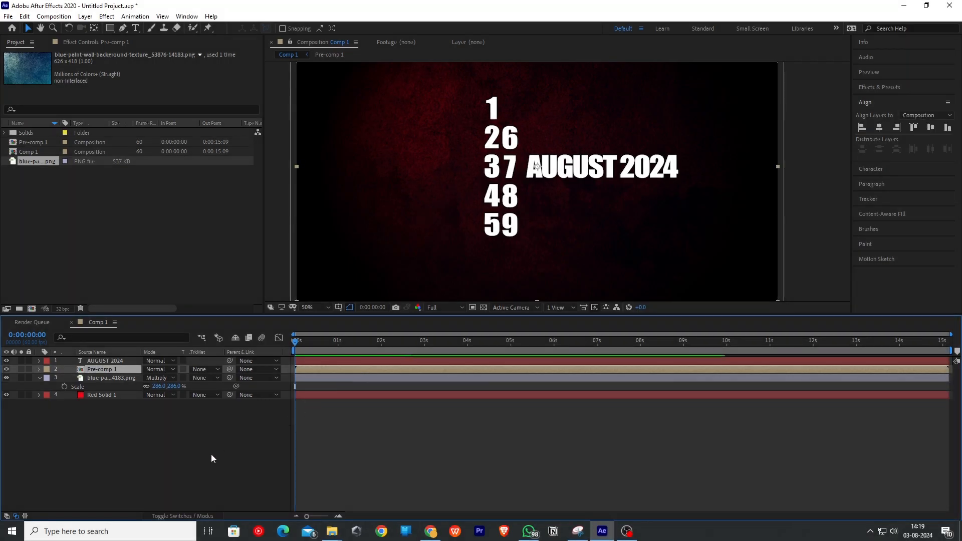
pyautogui.click(212, 454)
# - Draw a rectangular mask on the pre-comp around the middle row of numbers
pyautogui.click(125, 370)
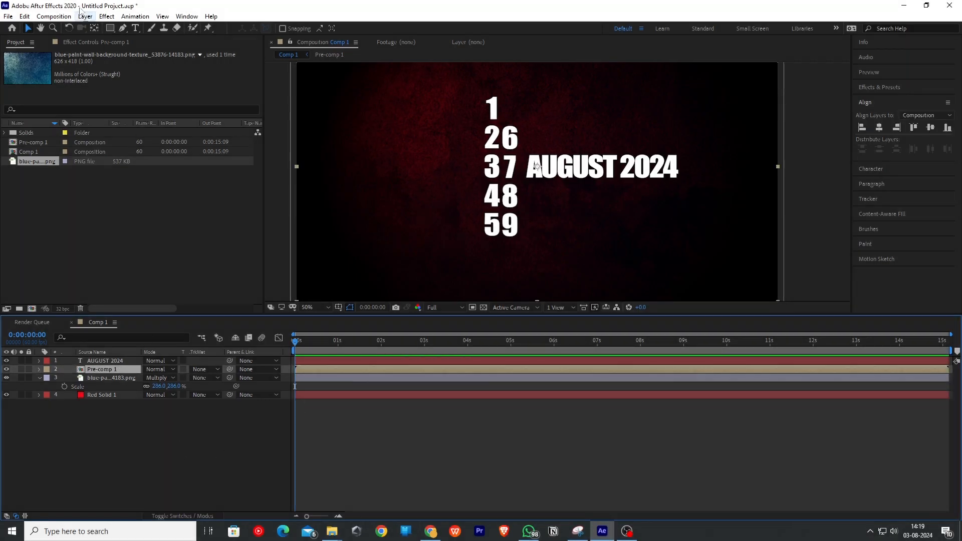
pyautogui.click(109, 28)
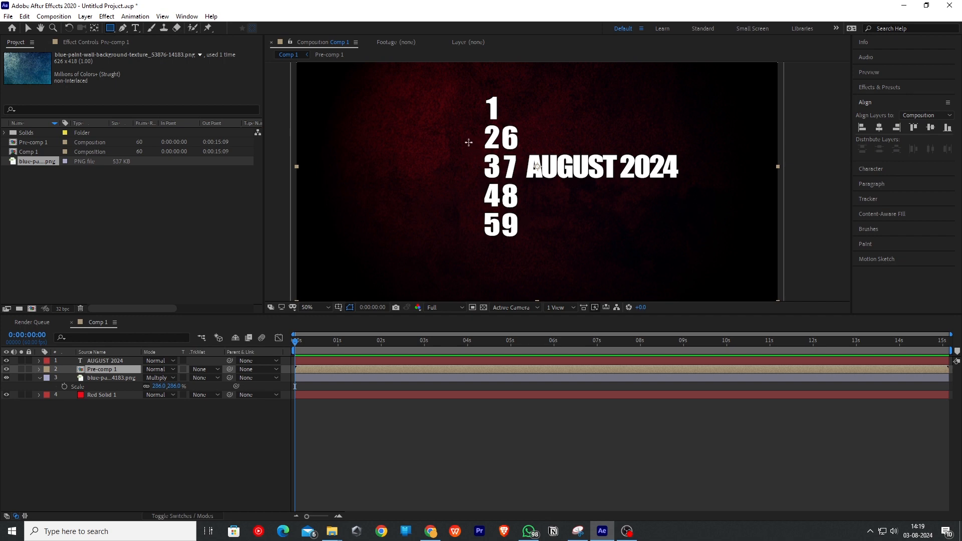
pyautogui.moveTo(468, 143); pyautogui.dragTo(525, 191)
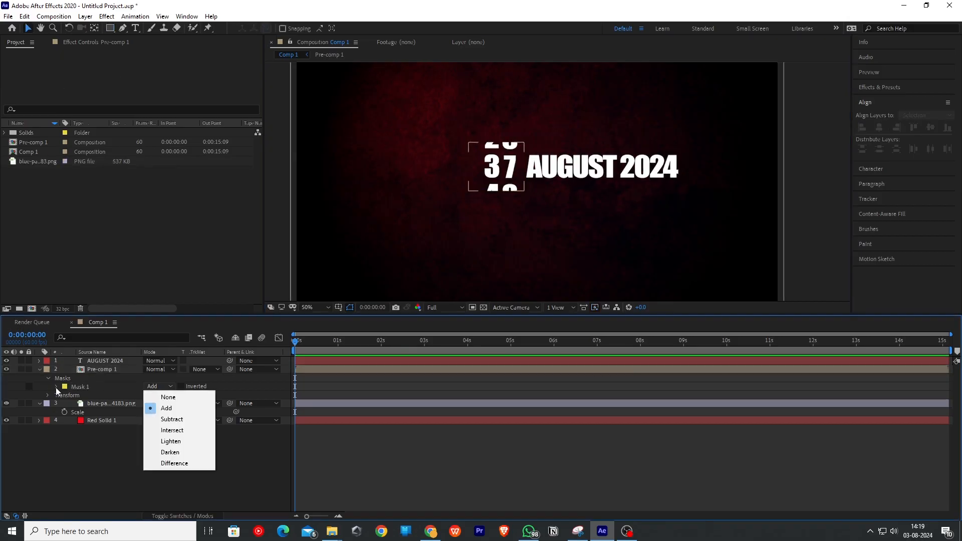
# - Set the mask's feather to 53 pixels
pyautogui.click(55, 387)
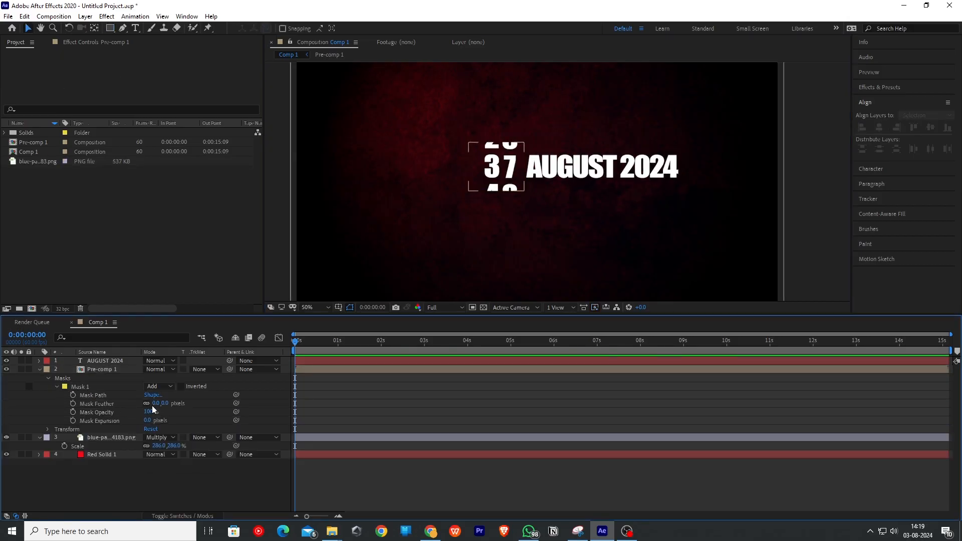
pyautogui.moveTo(188, 403); pyautogui.dragTo(185, 404)
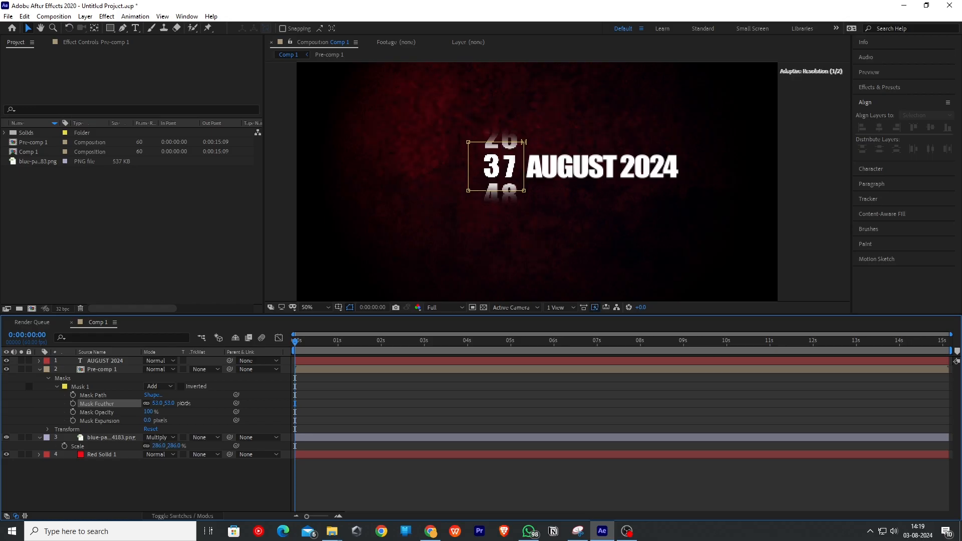
pyautogui.click(453, 201)
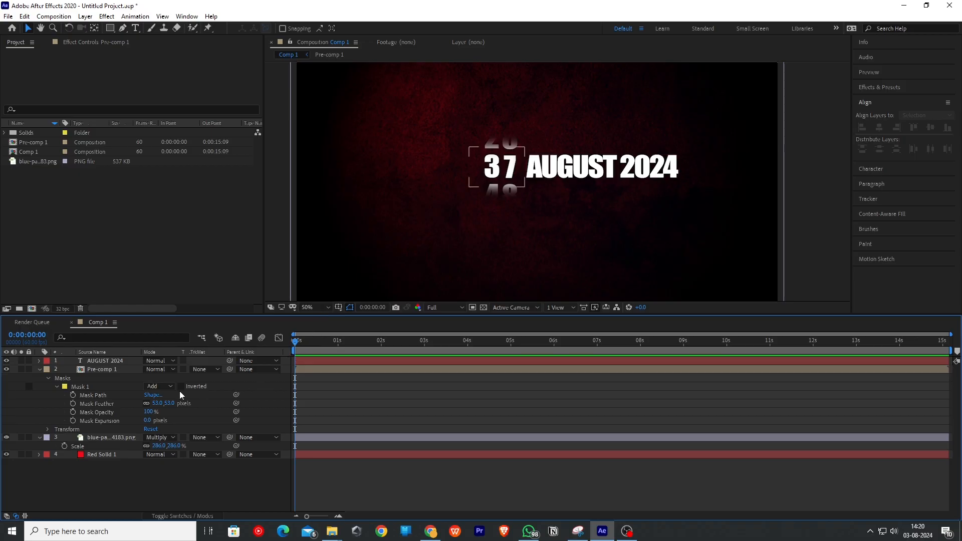
# - Open the pre-composition and add a guide marking the masked middle row
pyautogui.doubleClick(105, 369)
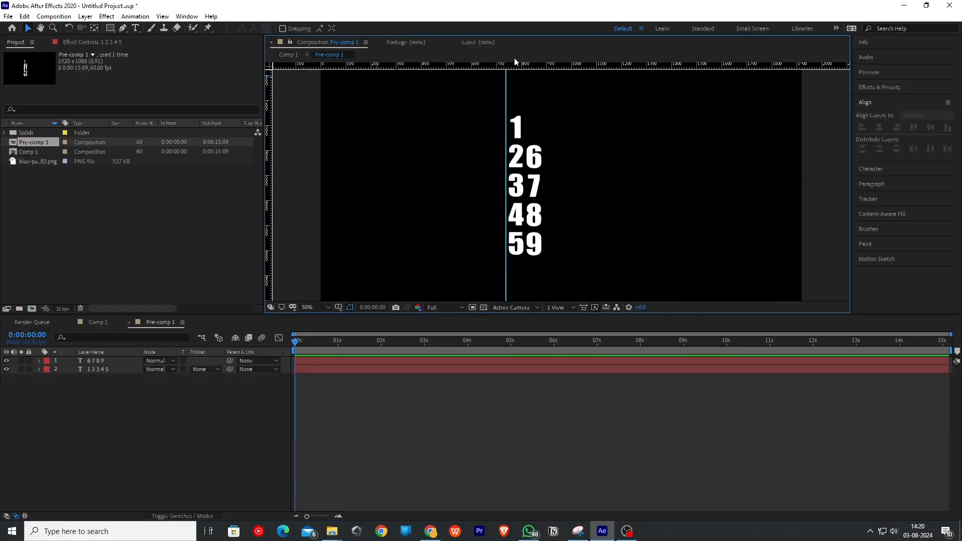
pyautogui.moveTo(518, 65); pyautogui.dragTo(543, 199)
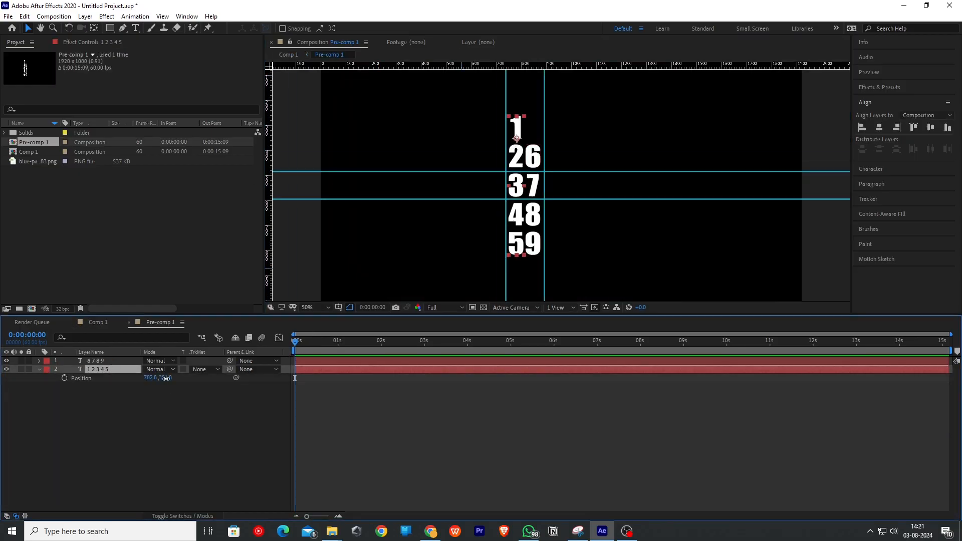
# - Adjust the 1 2 3 4 5 column's vertical position within the pre-comp
pyautogui.moveTo(165, 378); pyautogui.dragTo(102, 386)
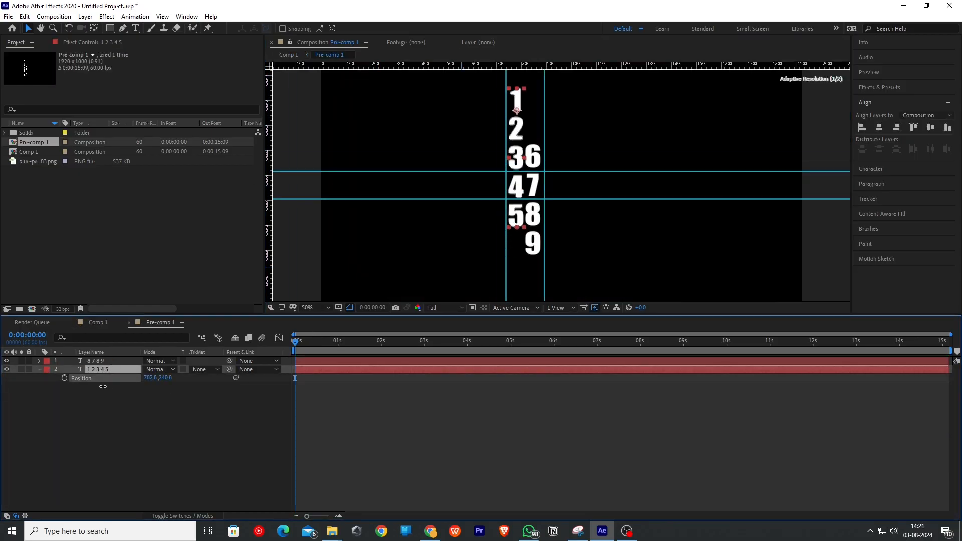
pyautogui.moveTo(102, 387); pyautogui.dragTo(100, 386)
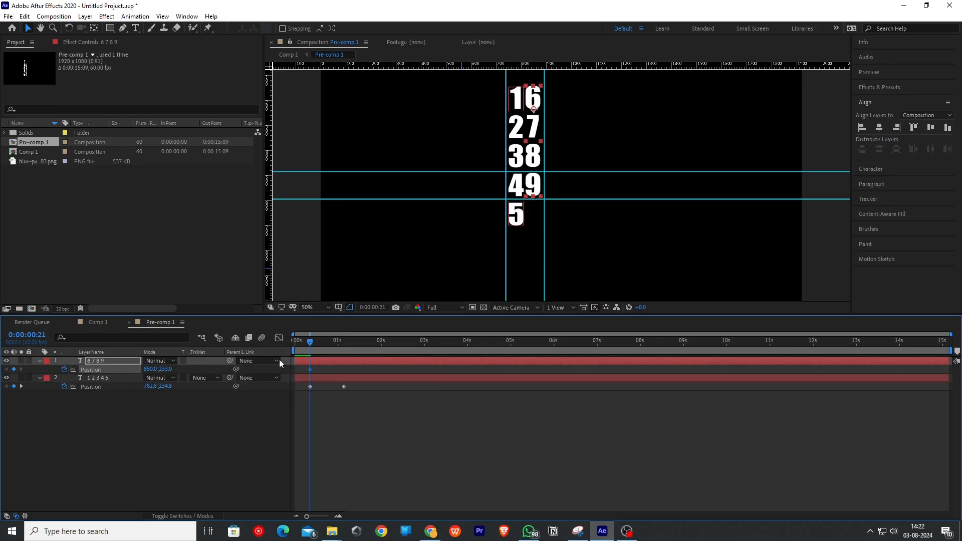
# - At about 1 second 27 frames, keyframe the 6 7 8 9 column's position to 850, 470
pyautogui.click(347, 341)
pyautogui.moveTo(163, 370); pyautogui.dragTo(307, 376)
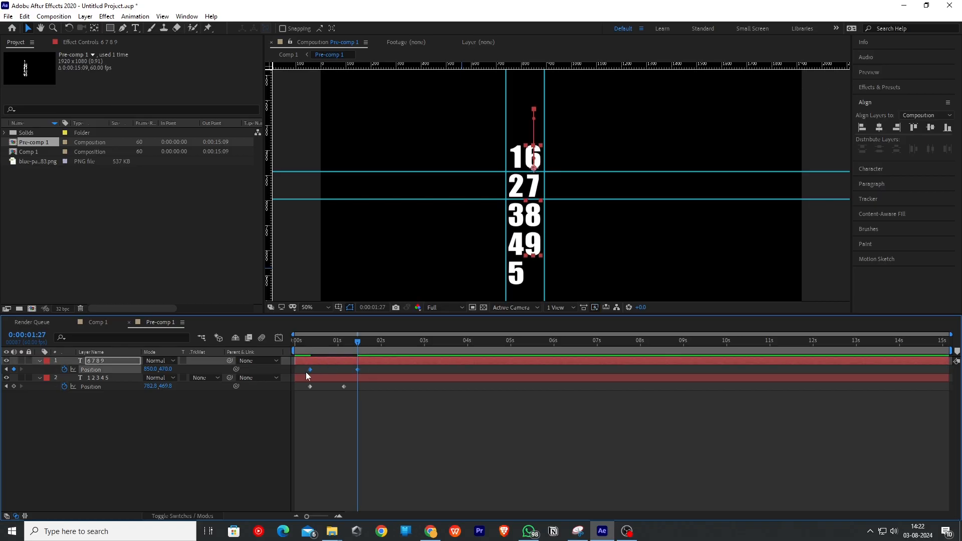
# - Apply Easy Ease to the position keyframes and steepen their speed curve in the Graph Editor
pyautogui.moveTo(370, 384); pyautogui.dragTo(302, 395)
pyautogui.press('F9')
pyautogui.click(279, 338)
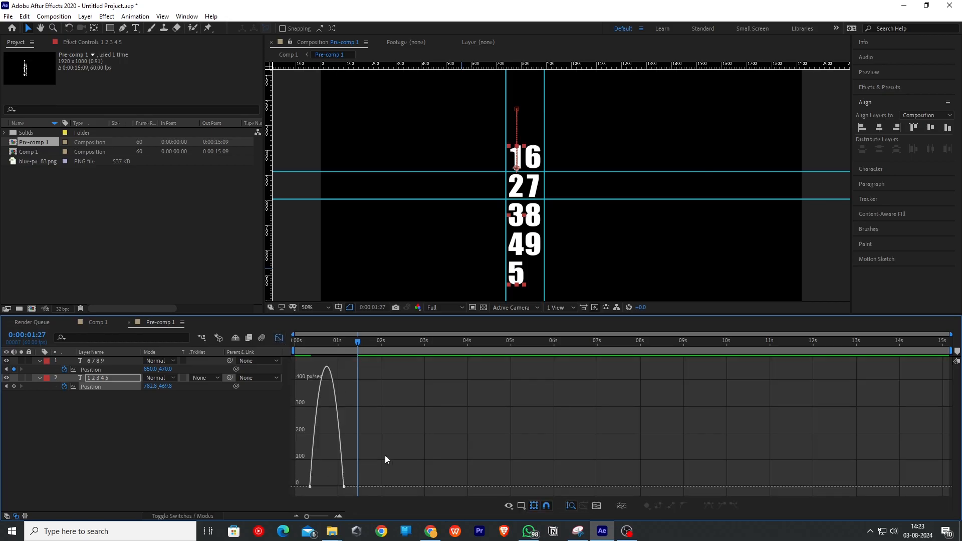
pyautogui.moveTo(391, 464); pyautogui.dragTo(307, 516)
pyautogui.moveTo(337, 486)
pyautogui.mouseDown()
pyautogui.moveTo(321, 484)
pyautogui.moveTo(336, 484)
pyautogui.mouseUp()
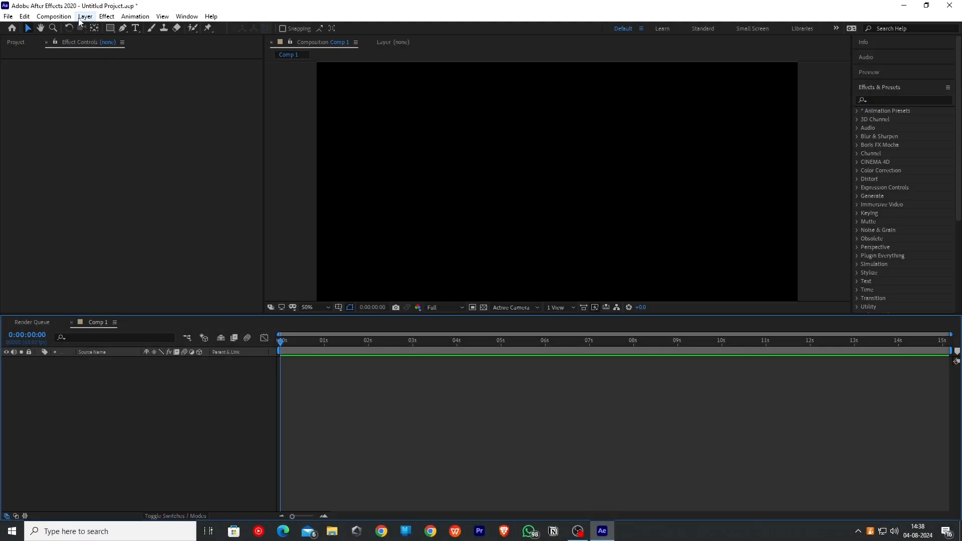
# - Create a new full-size 1920 × 1080 dark red solid in the empty composition
pyautogui.click(83, 17)
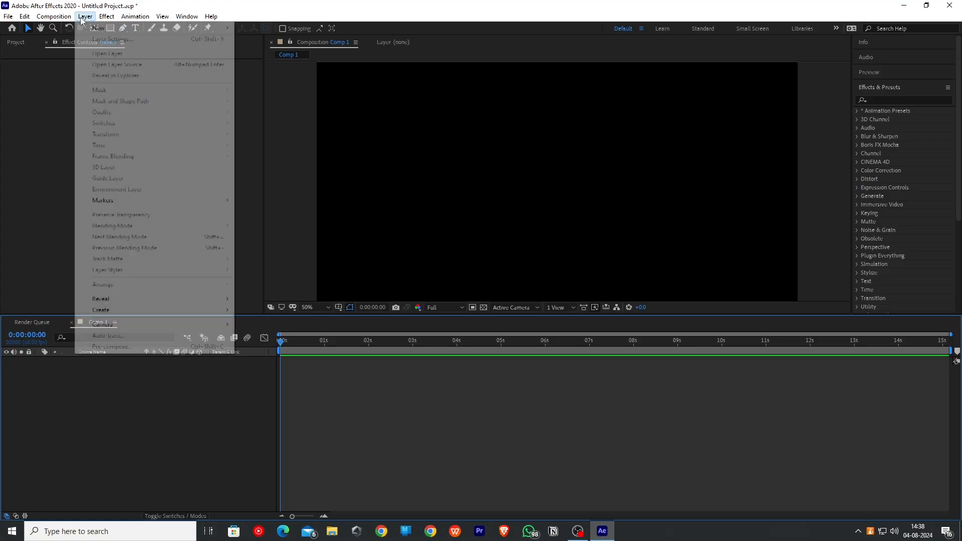
pyautogui.moveTo(100, 29)
pyautogui.click(273, 39)
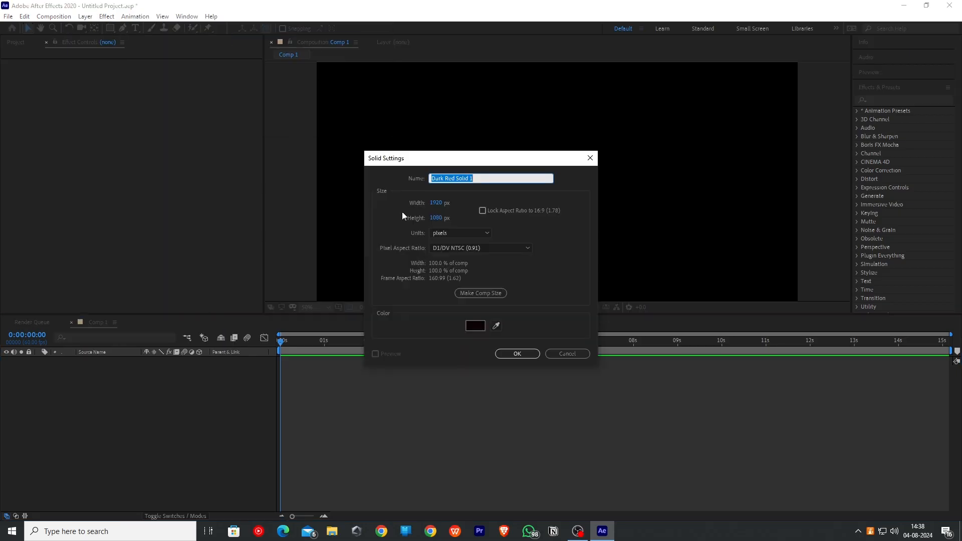
pyautogui.click(516, 353)
# - Search for the Grid effect and apply it to the dark red solid
pyautogui.click(884, 99)
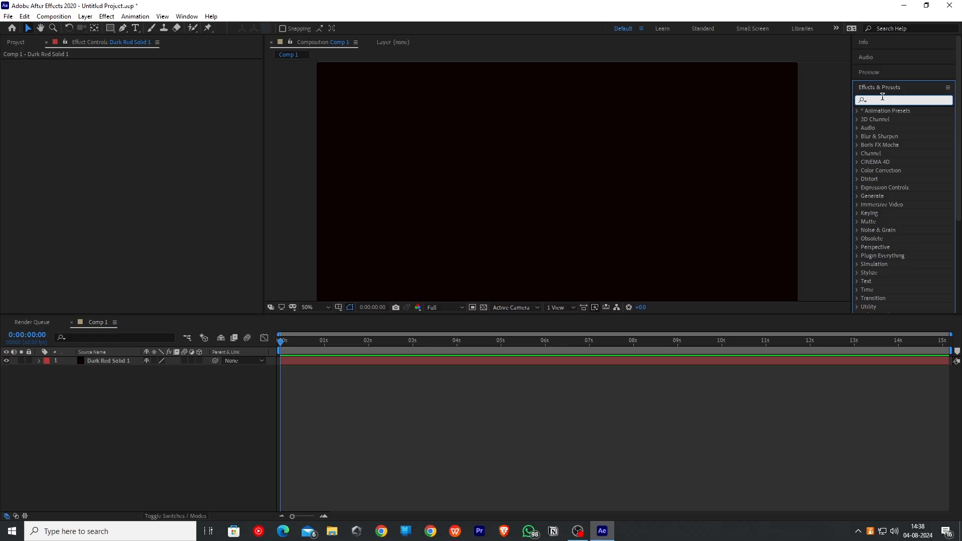
pyautogui.write('grid')
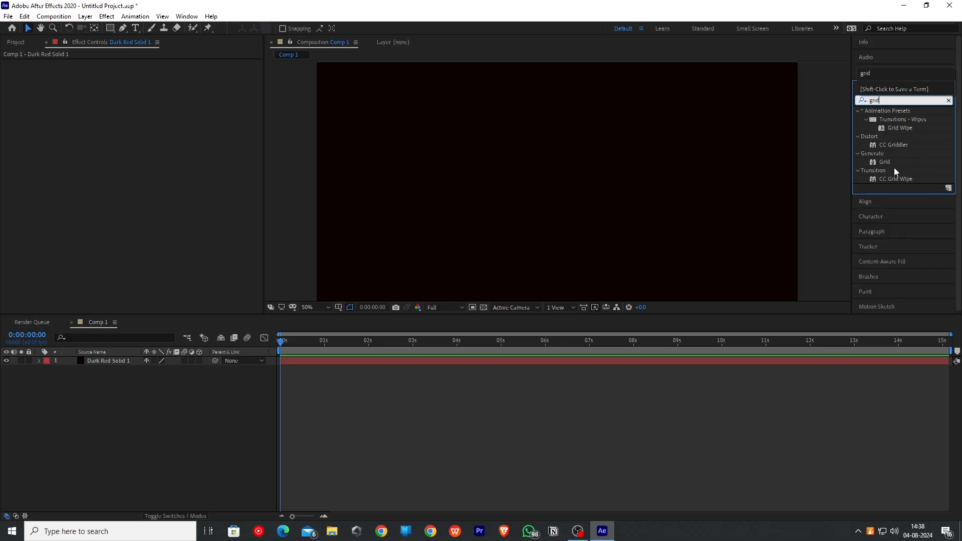
pyautogui.click(896, 166)
pyautogui.moveTo(103, 344); pyautogui.dragTo(109, 361)
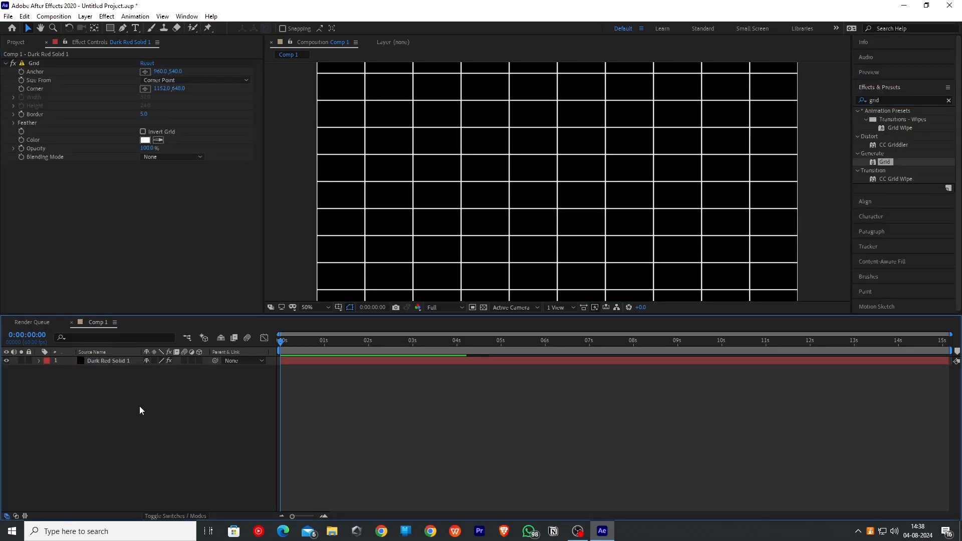
# - Shrink the grid cells by adjusting the Corner point and set the grid's opacity to 20%
pyautogui.moveTo(162, 90); pyautogui.dragTo(132, 93)
pyautogui.click(142, 149)
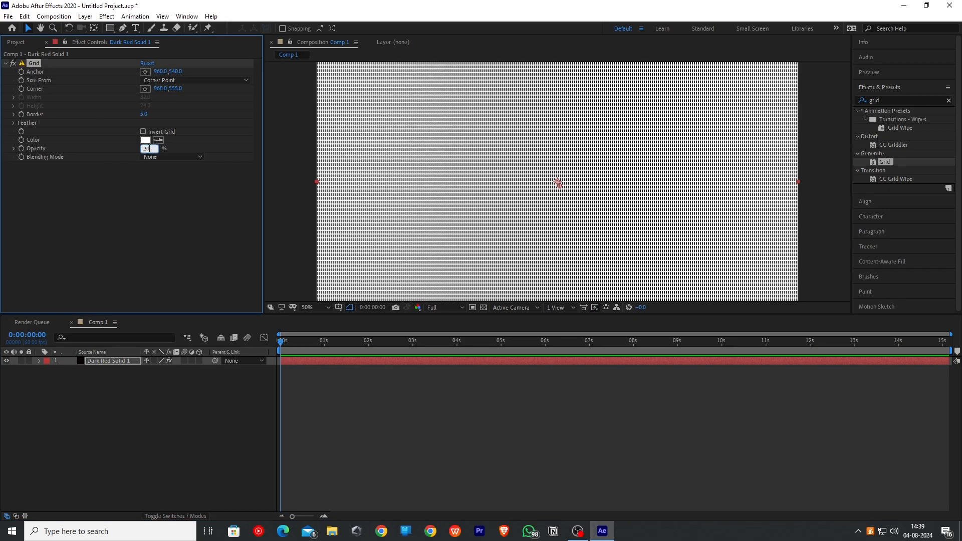
pyautogui.write('20')
pyautogui.press('Return')
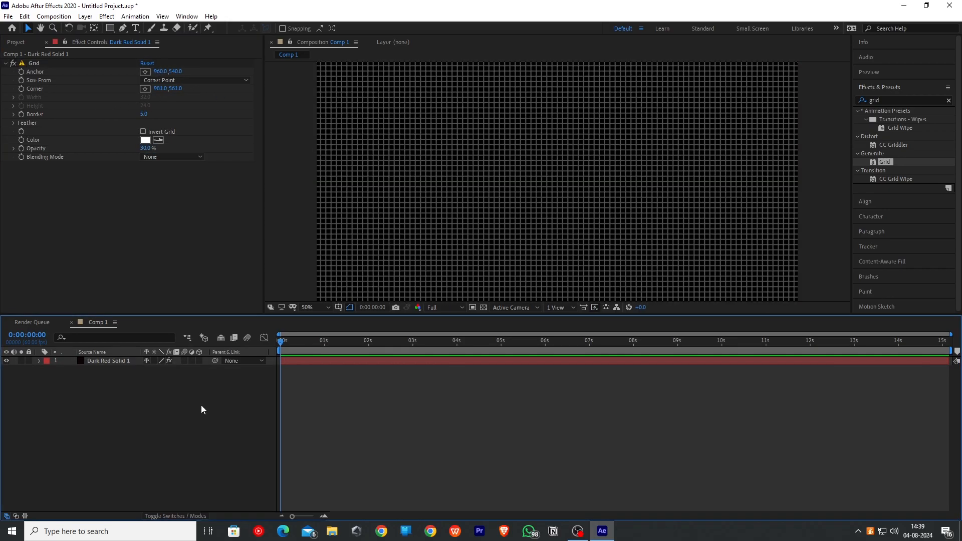
# - Add a new adjustment layer to the composition
pyautogui.rightClick(201, 405)
pyautogui.moveTo(238, 409)
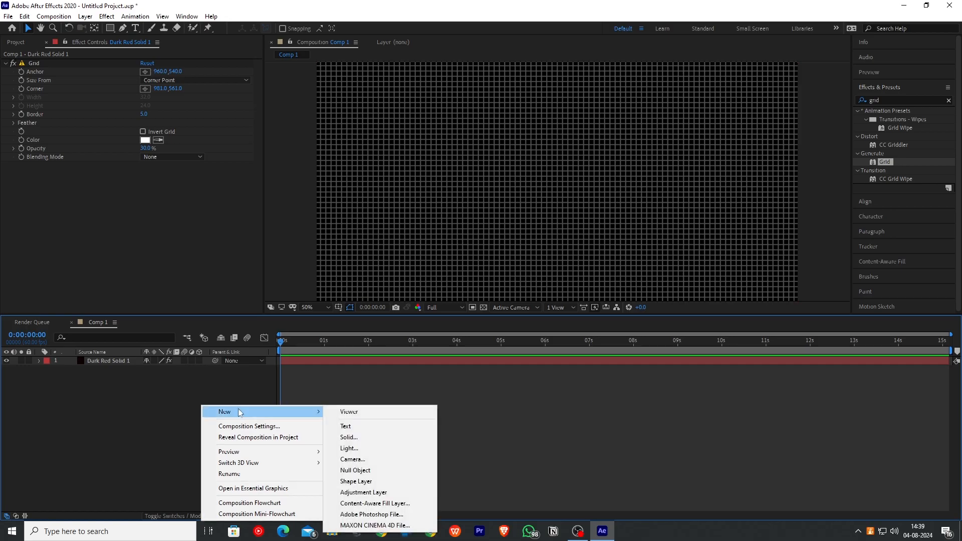
pyautogui.click(363, 492)
# - Apply CC Vignette to the adjustment layer and set its amount to 376
pyautogui.click(896, 99)
pyautogui.write('vign')
pyautogui.moveTo(905, 145); pyautogui.dragTo(125, 363)
pyautogui.moveTo(146, 72); pyautogui.dragTo(285, 72)
# - Apply Gaussian Blur to the adjustment layer with a blurriness of 8
pyautogui.click(894, 99)
pyautogui.write('gaussi')
pyautogui.doubleClick(906, 119)
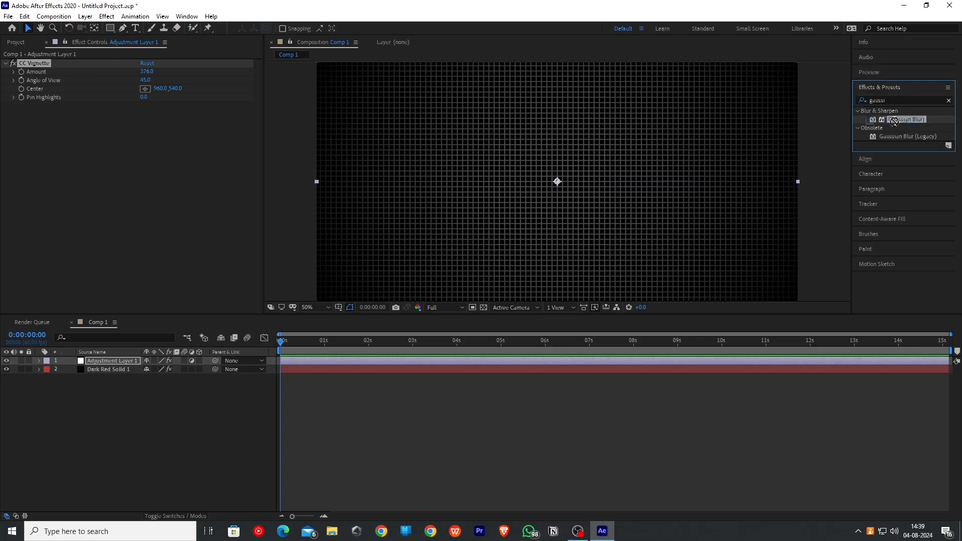
pyautogui.click(148, 113)
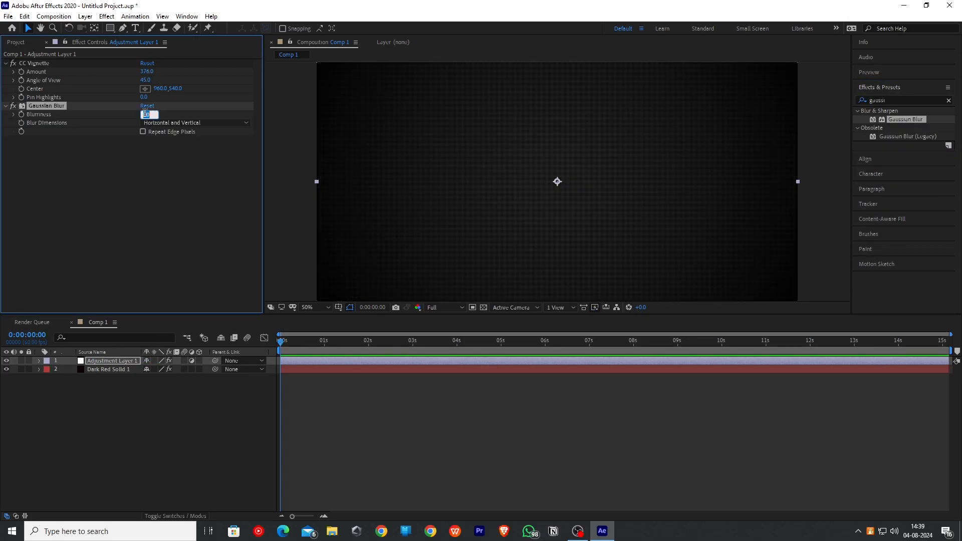
pyautogui.write('50')
pyautogui.press('Return')
pyautogui.click(155, 423)
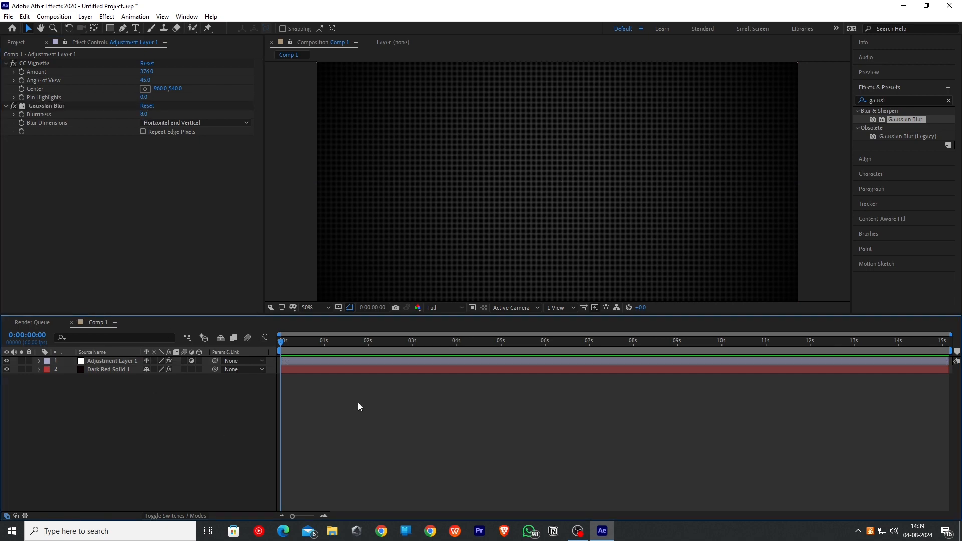
# - Draw an S-shaped curved path across the frame with the Pen tool
pyautogui.press('g')
pyautogui.click(551, 299)
pyautogui.moveTo(599, 258); pyautogui.dragTo(599, 225)
pyautogui.moveTo(503, 184); pyautogui.dragTo(500, 163)
pyautogui.moveTo(588, 107); pyautogui.dragTo(609, 113)
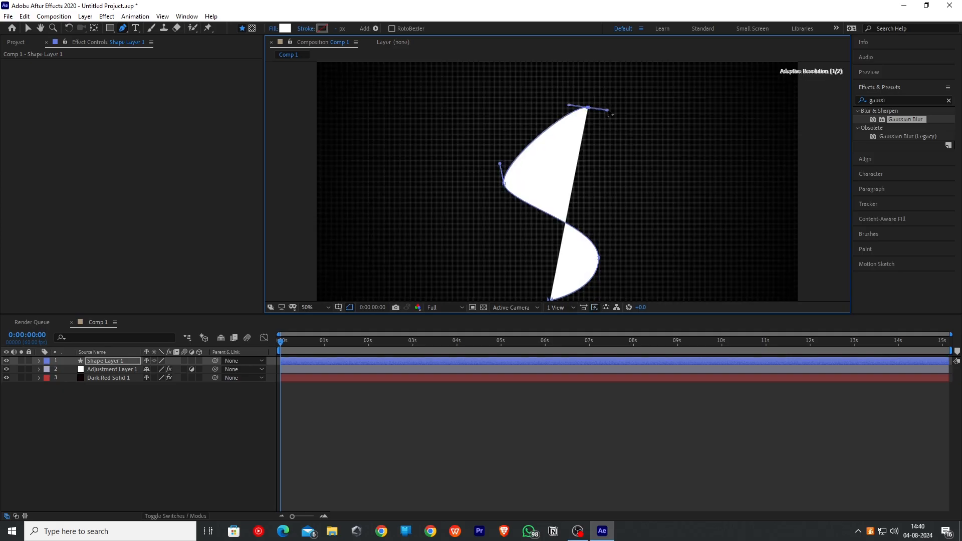
pyautogui.moveTo(654, 85); pyautogui.dragTo(655, 85)
pyautogui.click(538, 66)
pyautogui.press('v')
# - Remove the shape's fill and give it a white stroke
pyautogui.click(354, 29)
pyautogui.click(430, 238)
pyautogui.click(464, 295)
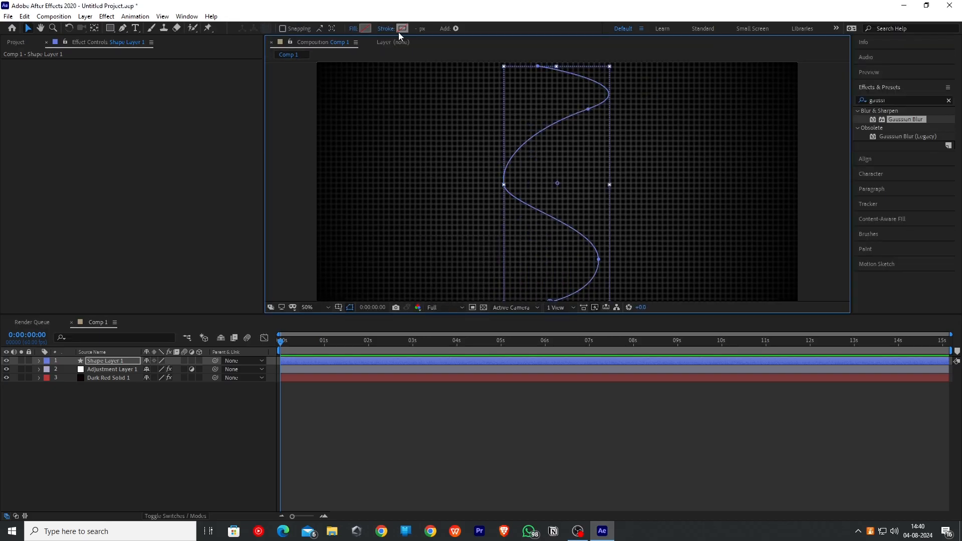
pyautogui.click(390, 29)
pyautogui.click(444, 240)
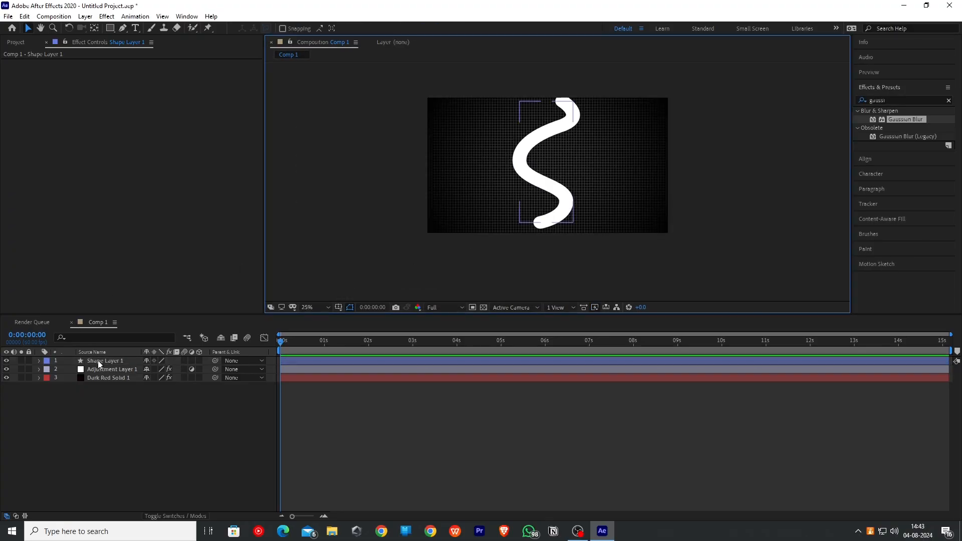
# - Set the shape's stroke line cap to Round Cap
pyautogui.click(98, 360)
pyautogui.click(39, 361)
pyautogui.click(48, 370)
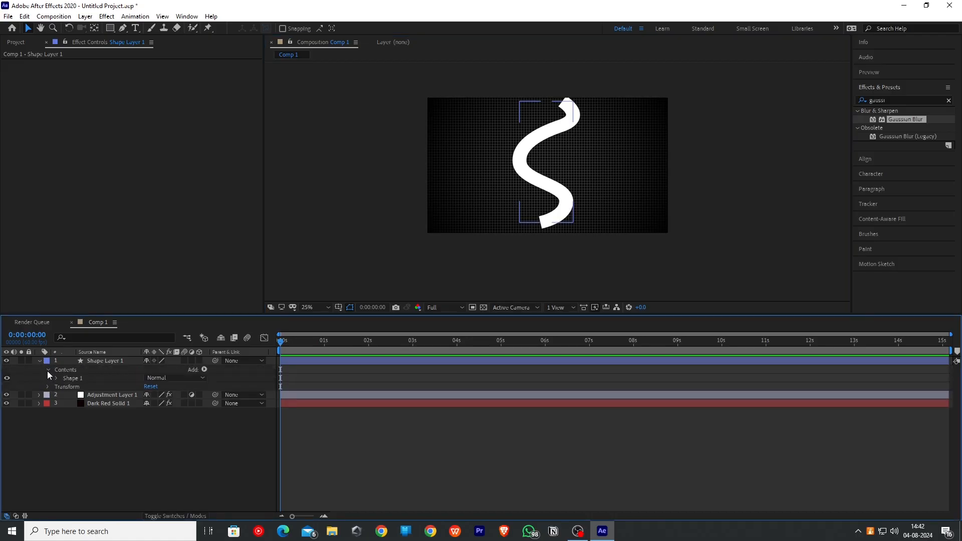
pyautogui.click(56, 379)
pyautogui.click(65, 395)
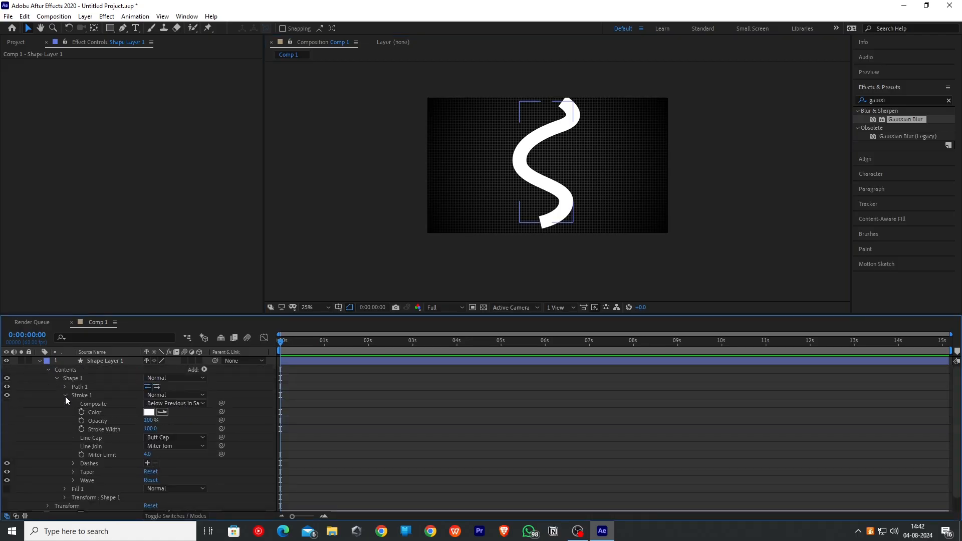
pyautogui.click(173, 438)
pyautogui.click(169, 457)
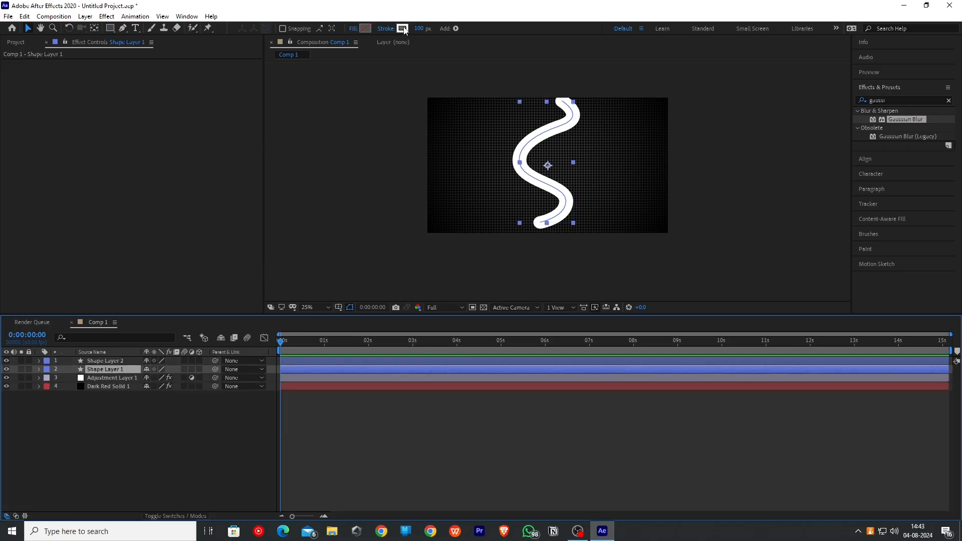
# - Change the S-shape's stroke colour to yellow FFC833
pyautogui.click(404, 30)
pyautogui.moveTo(310, 279); pyautogui.dragTo(322, 244)
pyautogui.moveTo(360, 367); pyautogui.dragTo(360, 357)
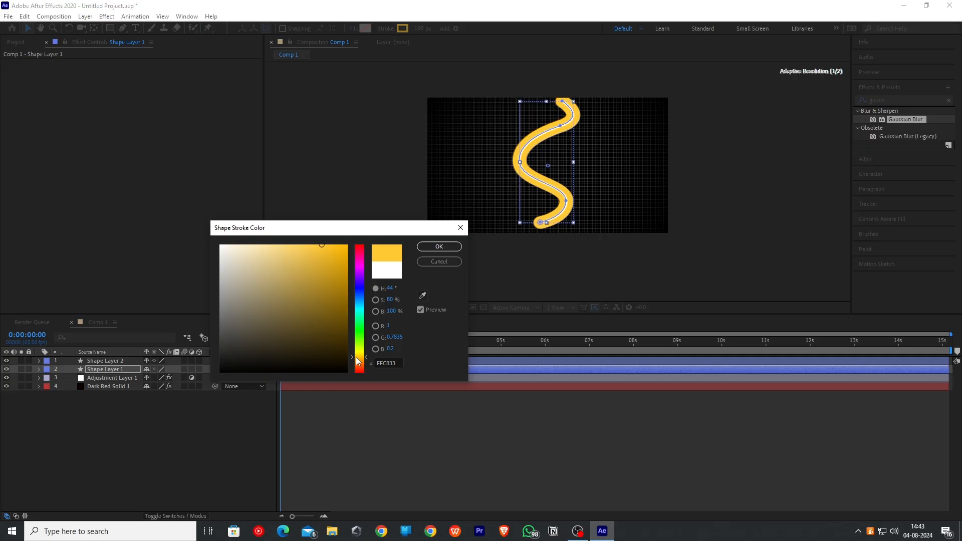
pyautogui.click(438, 247)
pyautogui.click(377, 177)
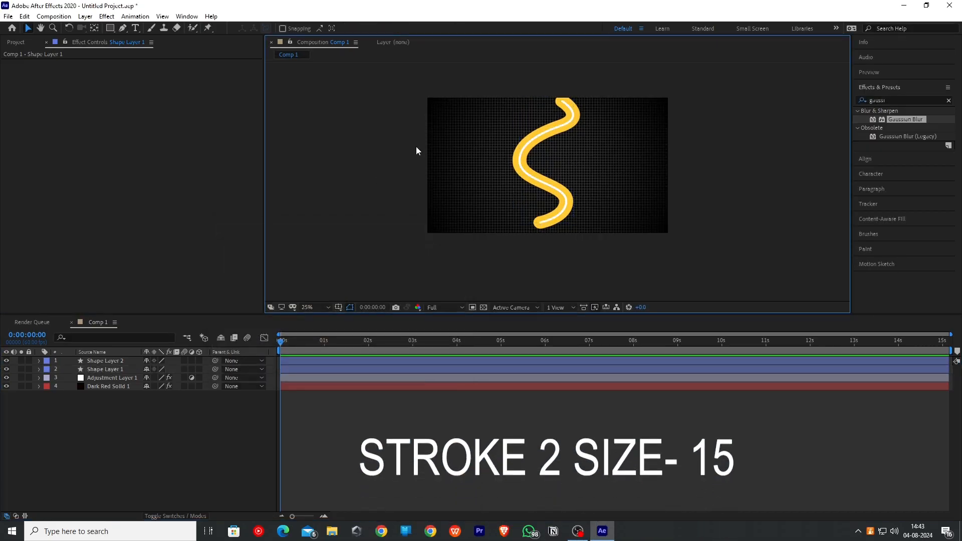
# - Draw a small circle near the frame's upper-left corner with the Ellipse tool
pyautogui.click(110, 28)
pyautogui.press('q')
pyautogui.press('q')
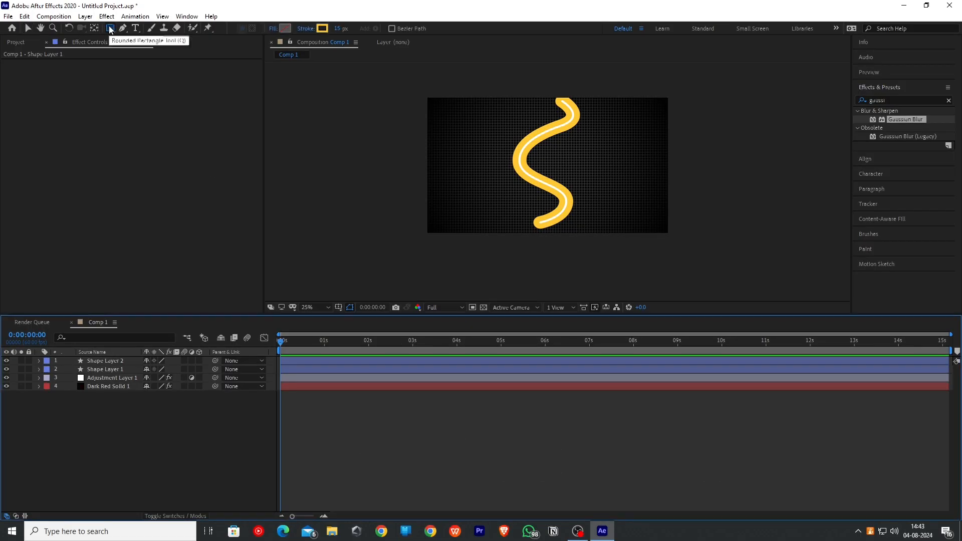
pyautogui.moveTo(449, 119)
pyautogui.mouseDown()
pyautogui.moveTo(484, 150)
pyautogui.moveTo(471, 138)
pyautogui.mouseUp()
pyautogui.press('v')
# - Give the circle a solid white fill and keep its stroke colour
pyautogui.click(354, 28)
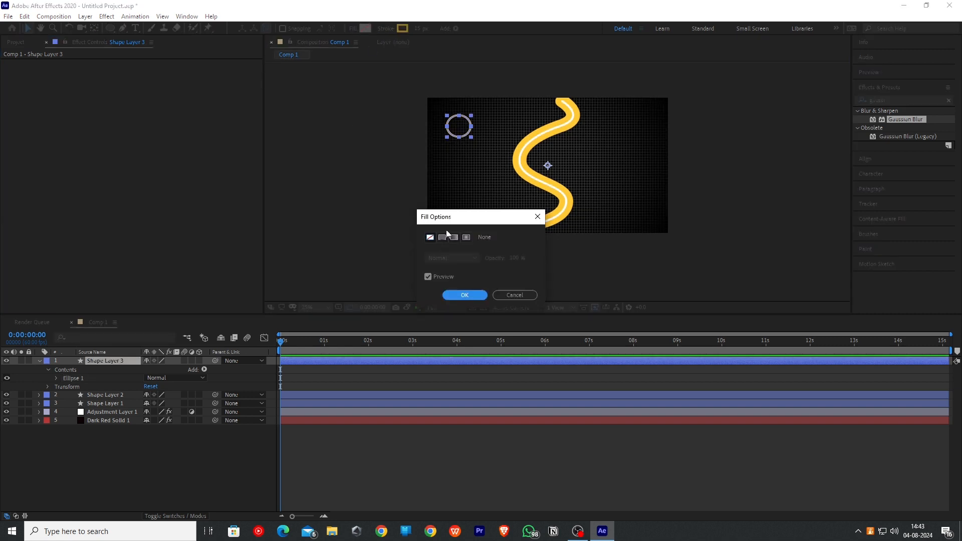
pyautogui.click(443, 238)
pyautogui.click(465, 295)
pyautogui.click(402, 28)
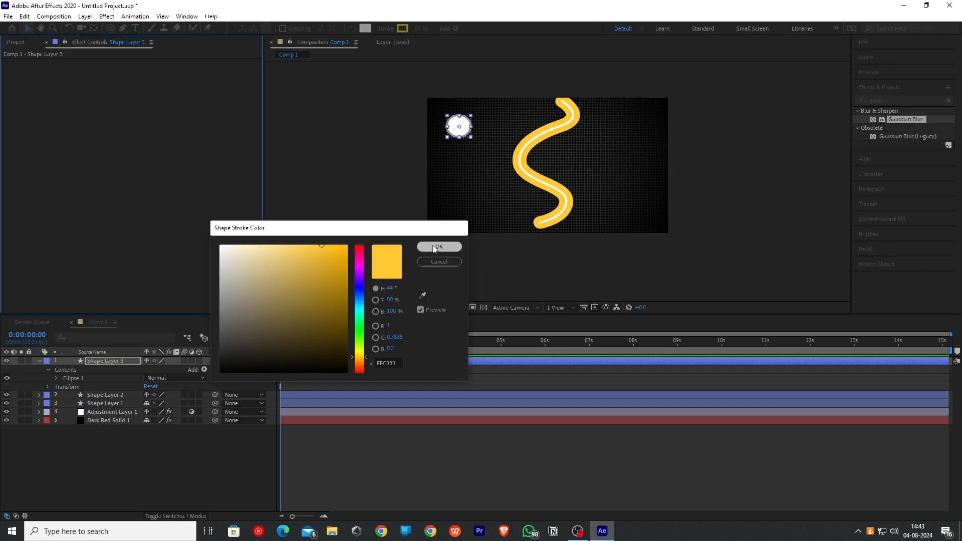
pyautogui.click(437, 246)
# - Duplicate the circle twice and move a copy onto the top end of the S path
pyautogui.hotkey('ctrl', 'd')
pyautogui.hotkey('ctrl', 'd')
pyautogui.moveTo(458, 128); pyautogui.dragTo(564, 107)
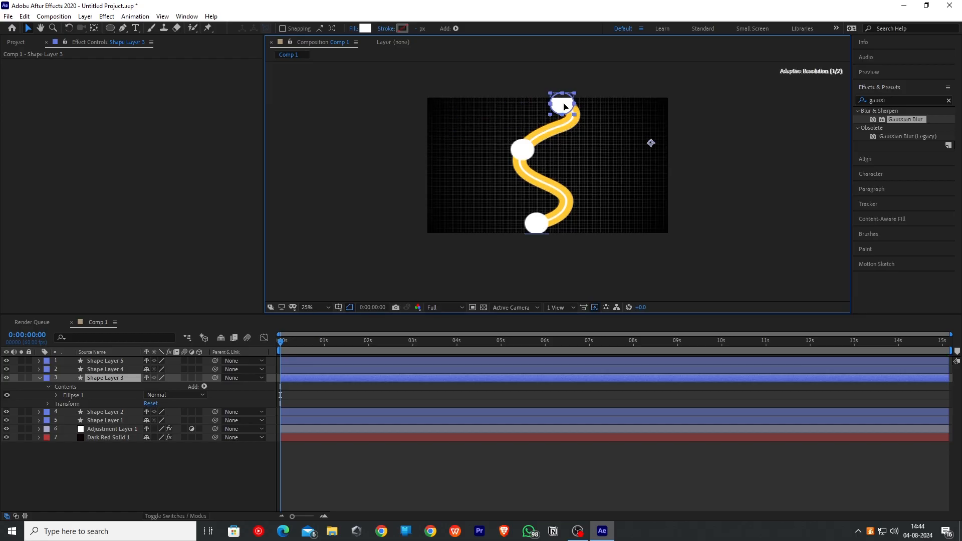
# - Import the soldier army war icon PNG and add it to the composition
pyautogui.click(321, 173)
pyautogui.hotkey('ctrl', 'i')
pyautogui.click(176, 112)
pyautogui.click(402, 334)
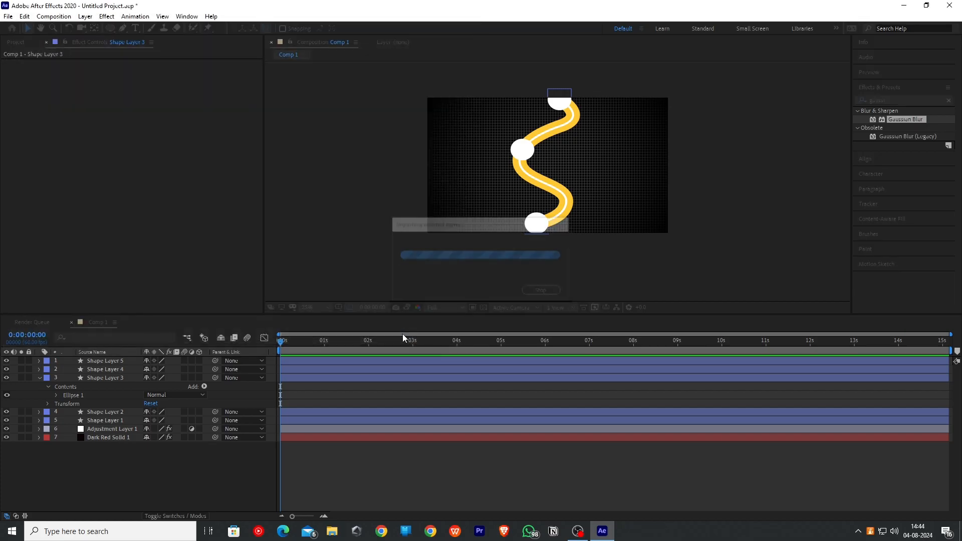
pyautogui.moveTo(36, 152); pyautogui.dragTo(100, 366)
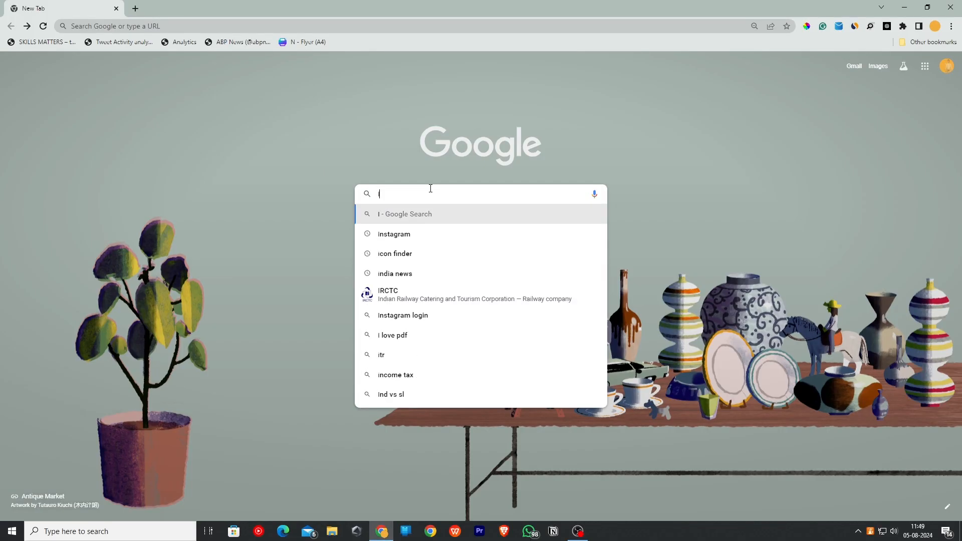
# - In the web browser, open Iconfinder and search it for instagram icons
pyautogui.write('con')
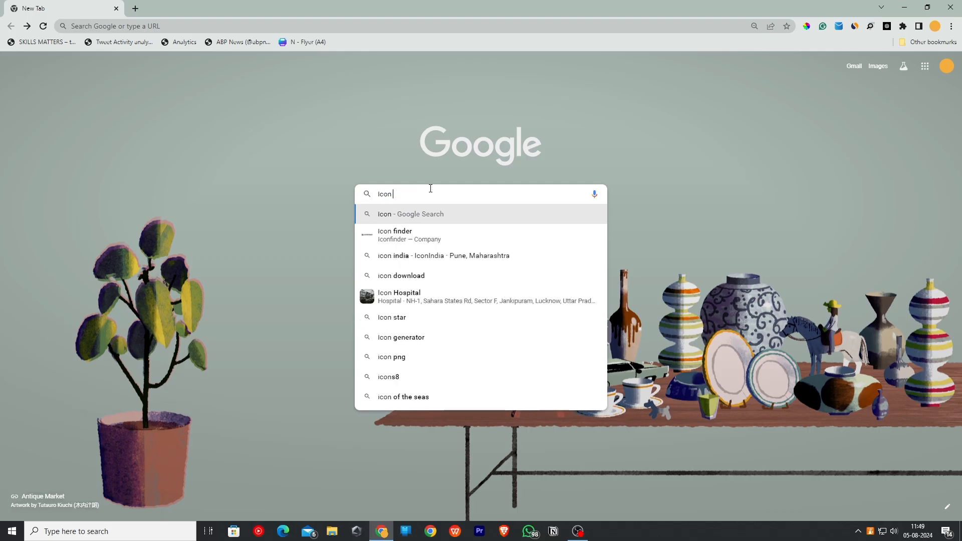
pyautogui.click(395, 233)
pyautogui.click(145, 141)
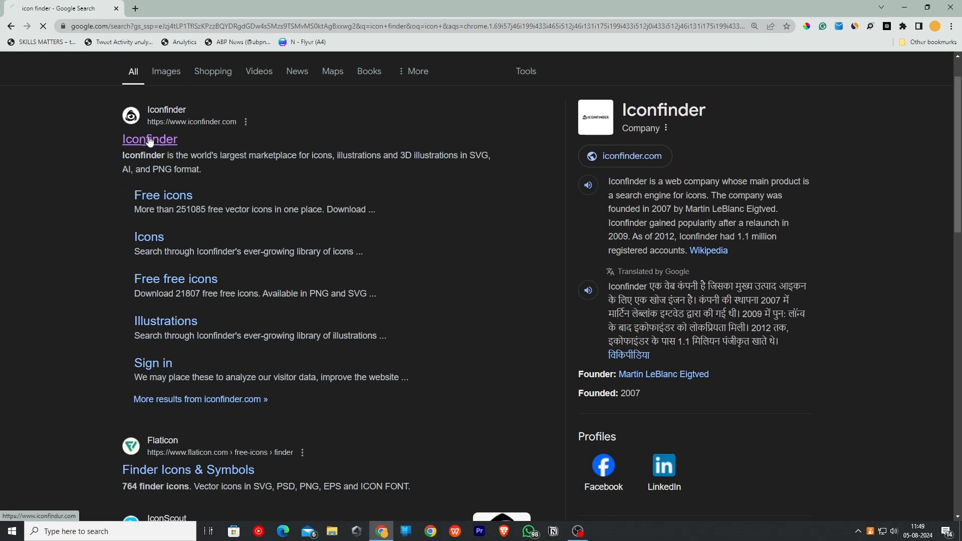
pyautogui.click(361, 228)
pyautogui.write('instagram')
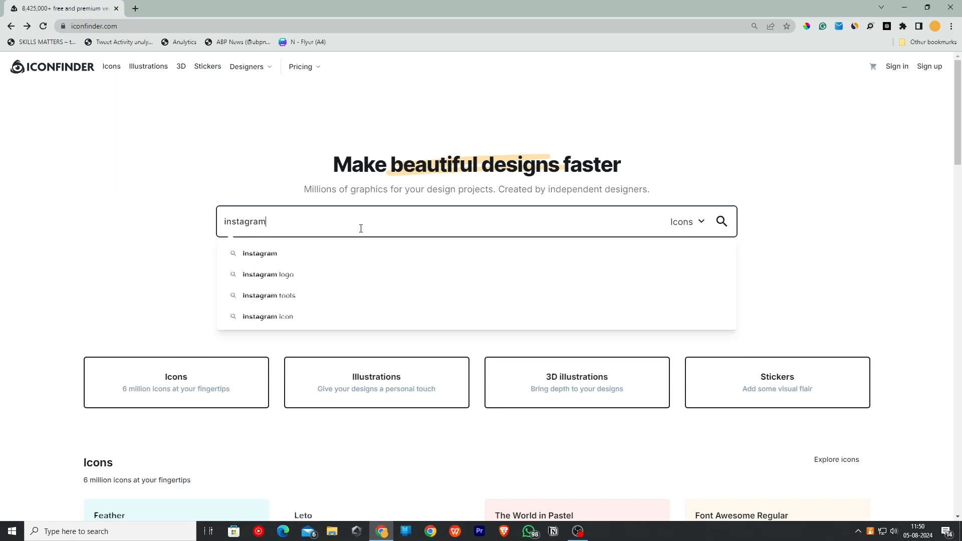
pyautogui.press('Return')
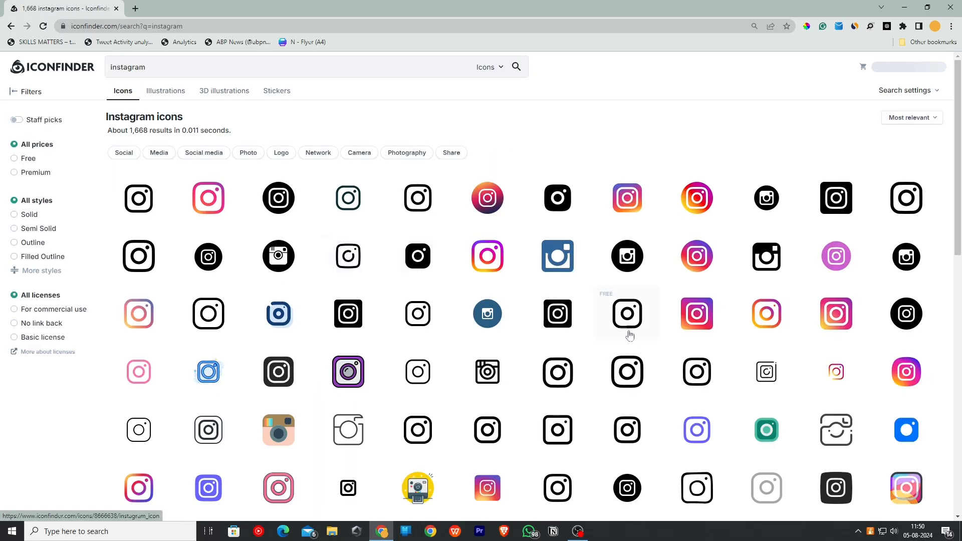
pyautogui.scroll(-5, 625, 301)
pyautogui.scroll(5, 555, 324)
pyautogui.scroll(-4, 554, 324)
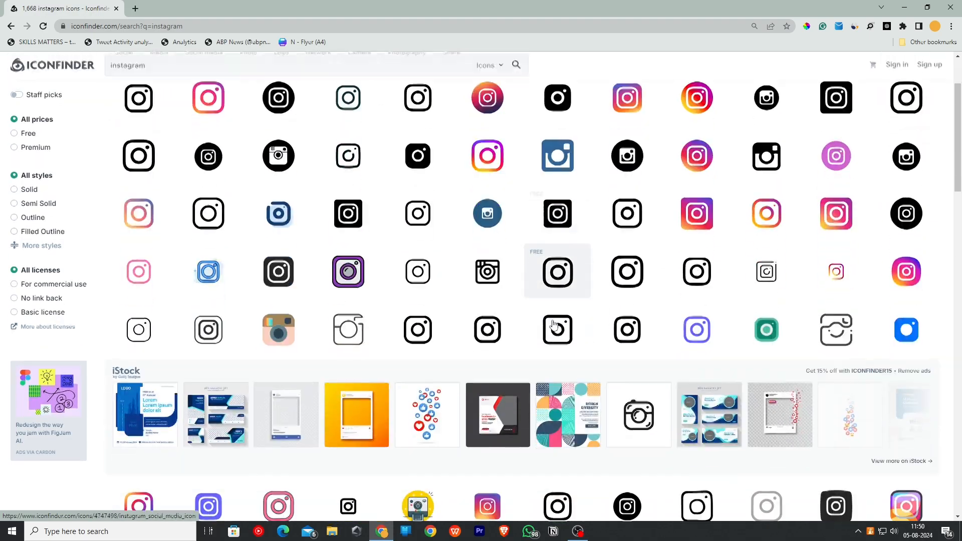
pyautogui.scroll(4, 553, 323)
# - Duplicate the icon layer twice
pyautogui.click(107, 361)
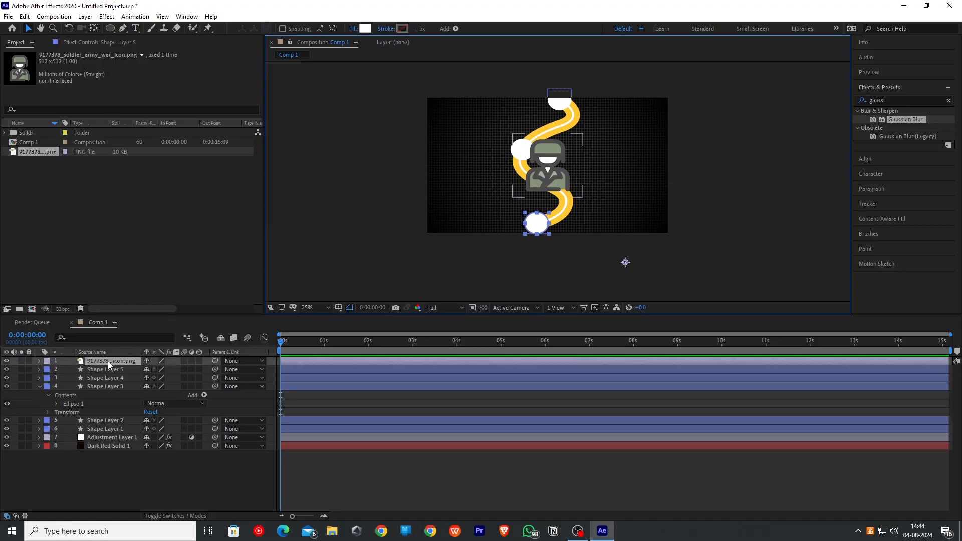
pyautogui.hotkey('ctrl', 'd')
pyautogui.hotkey('ctrl', 'd')
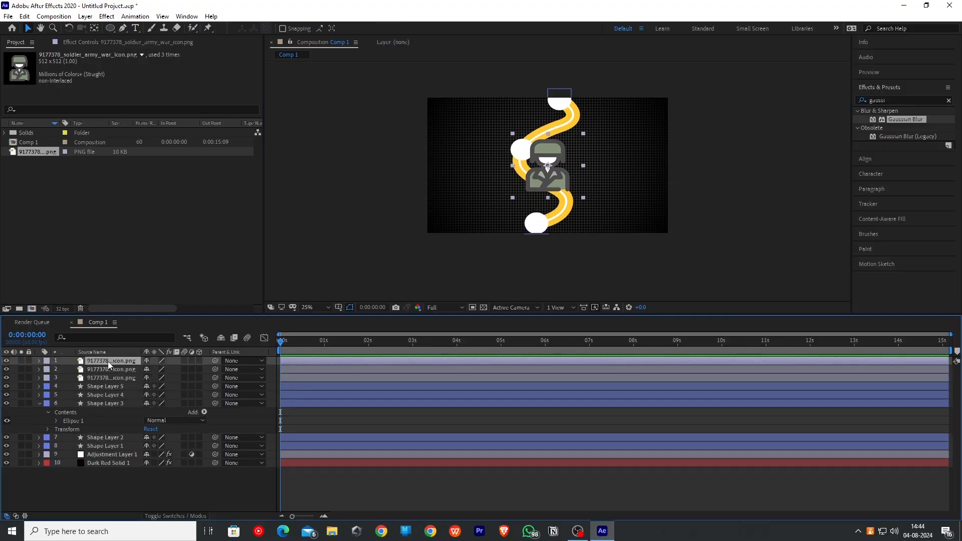
# - Scale the icon layer to 30% and move it onto the bottom circle of the path
pyautogui.click(371, 237)
pyautogui.press('s')
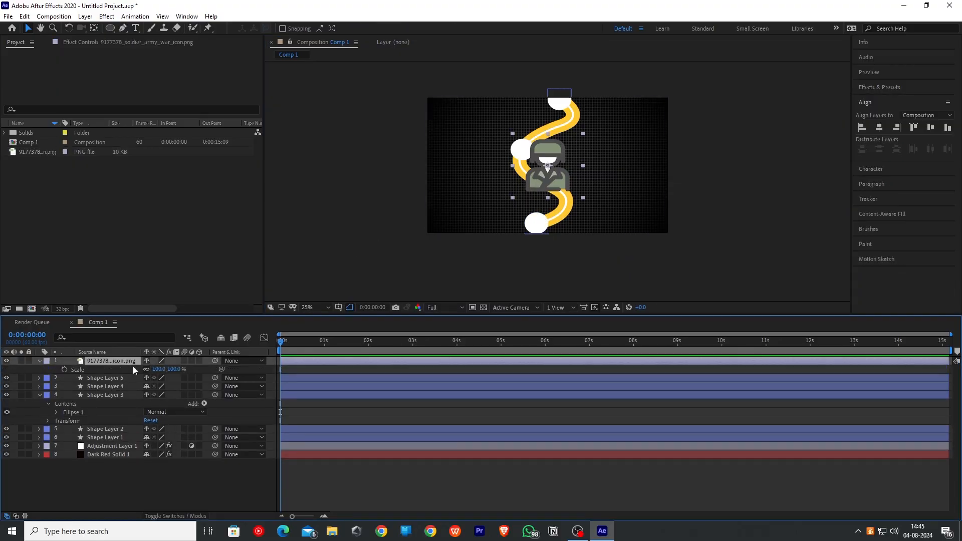
pyautogui.click(163, 368)
pyautogui.write('50')
pyautogui.press('Return')
pyautogui.click(170, 369)
pyautogui.write('30')
pyautogui.press('Return')
pyautogui.moveTo(548, 169); pyautogui.dragTo(536, 222)
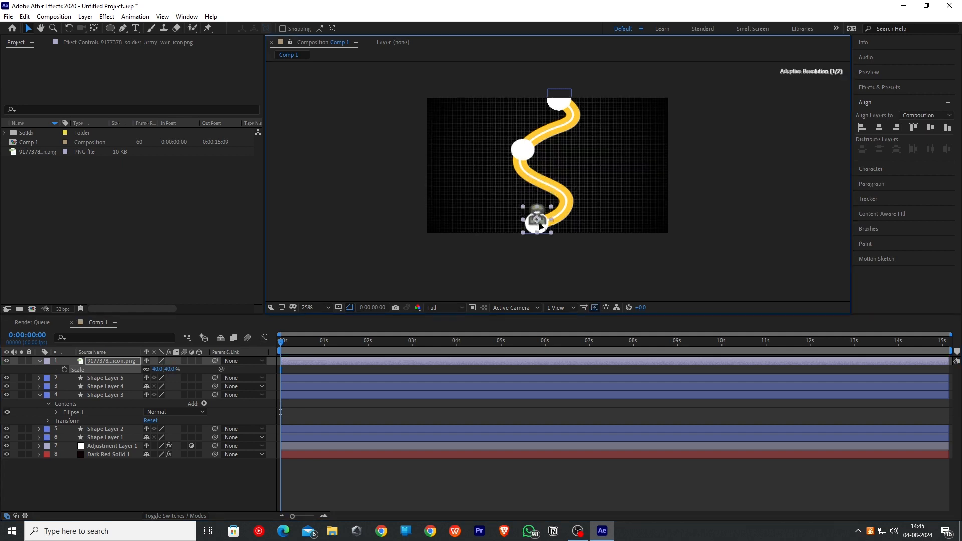
# - Duplicate the scaled icon and place the copy on the middle circle
pyautogui.hotkey('ctrl', 'd')
pyautogui.scroll(2, 537, 222)
pyautogui.moveTo(565, 291); pyautogui.dragTo(534, 139)
# - Duplicate the icon again and place the copy on the top circle
pyautogui.scroll(5, 535, 138)
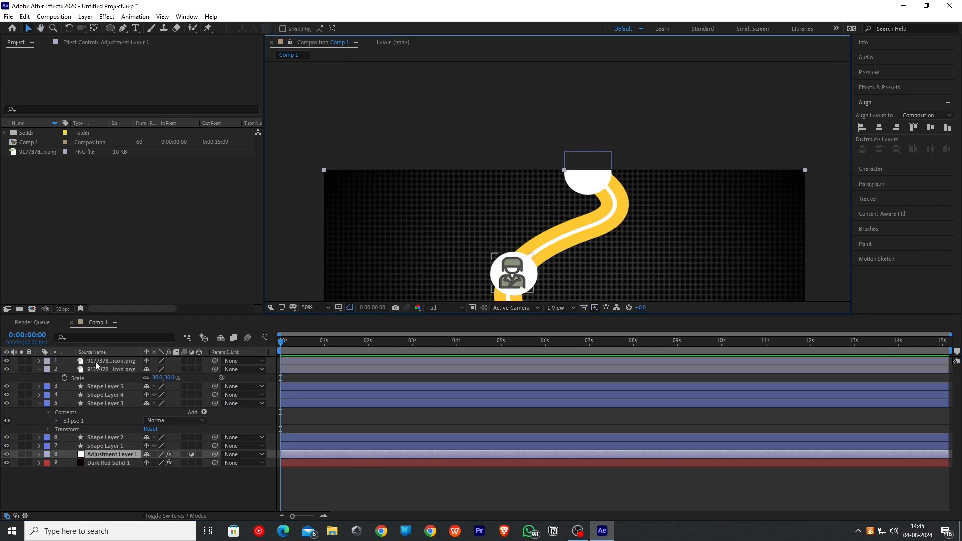
pyautogui.hotkey('ctrl', 'd')
pyautogui.moveTo(510, 270); pyautogui.dragTo(585, 163)
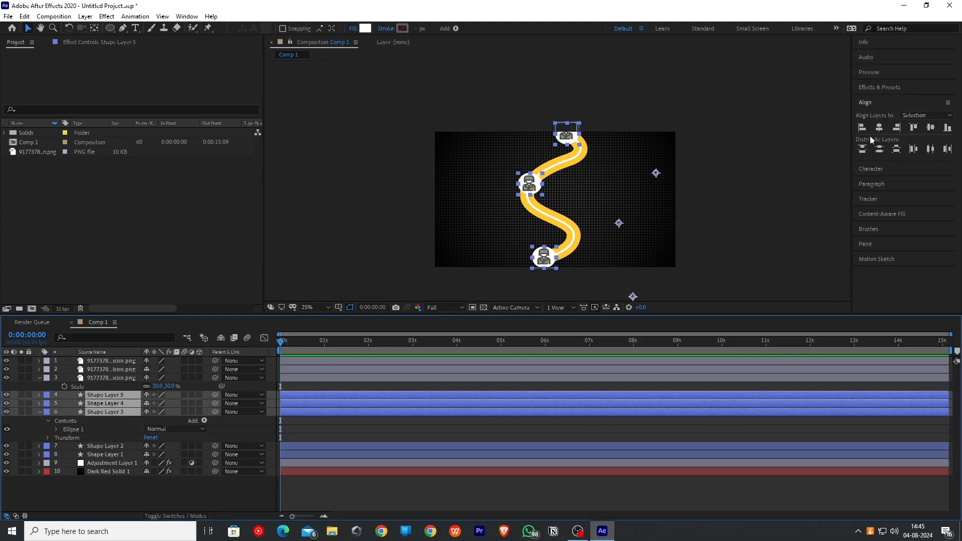
# - Search the effects for Deep Glow and apply it to the top circle's shape layer
pyautogui.click(903, 87)
pyautogui.doubleClick(894, 100)
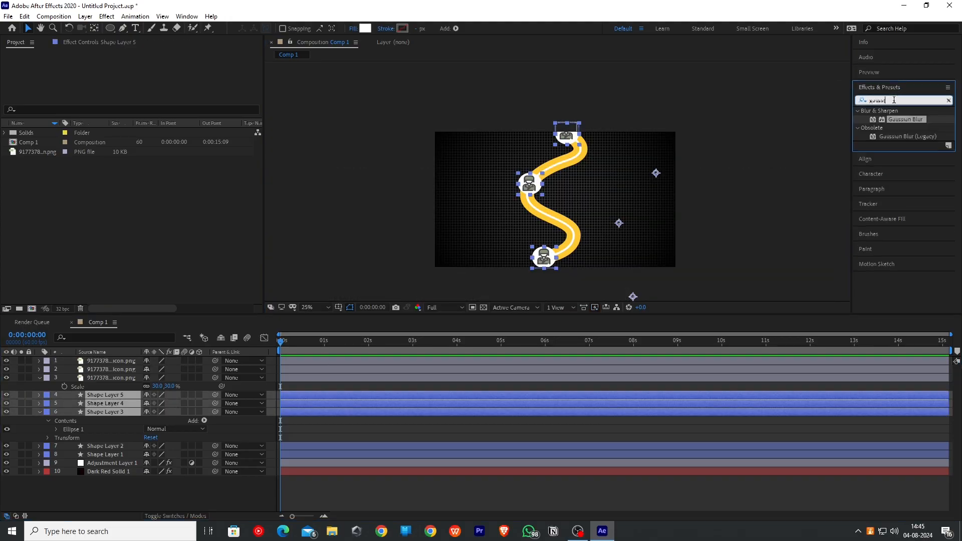
pyautogui.write('deep')
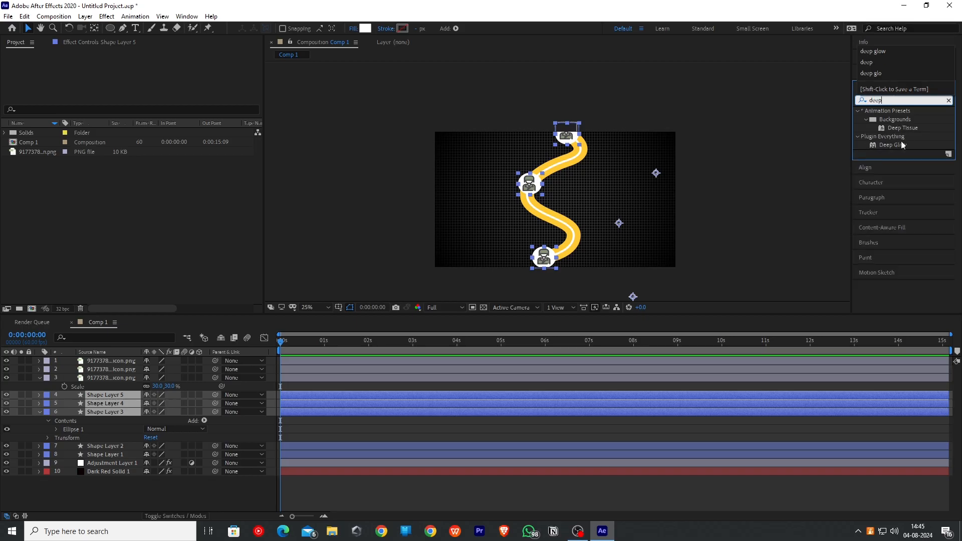
pyautogui.moveTo(900, 145); pyautogui.dragTo(130, 395)
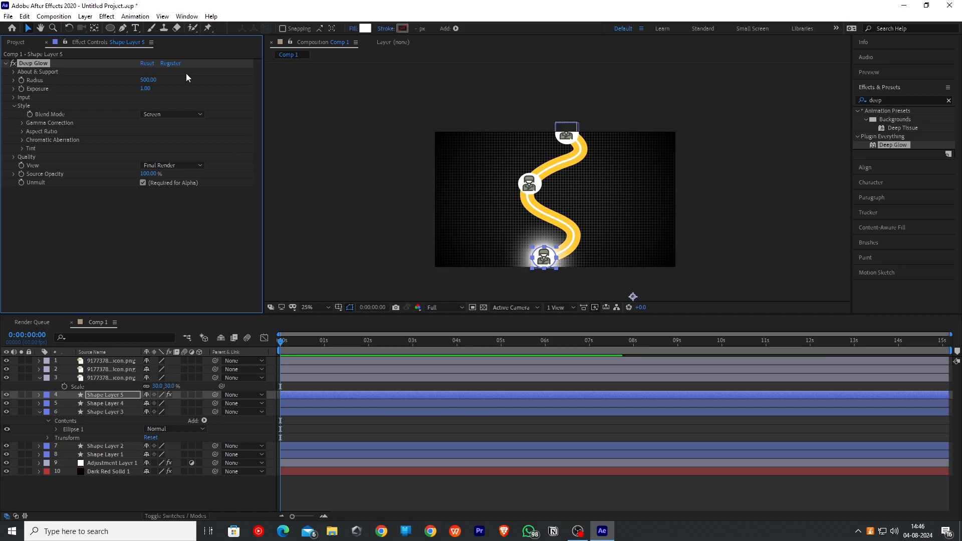
# - Set Deep Glow's blend mode to Add, exposure to about 0.26 and radius to 300
pyautogui.click(192, 114)
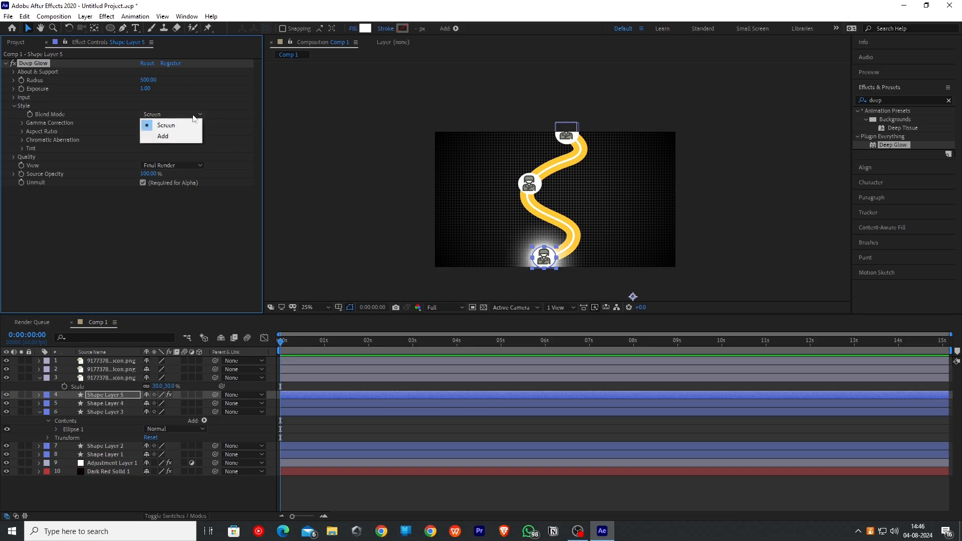
pyautogui.click(181, 138)
pyautogui.moveTo(153, 88); pyautogui.dragTo(148, 89)
pyautogui.click(151, 81)
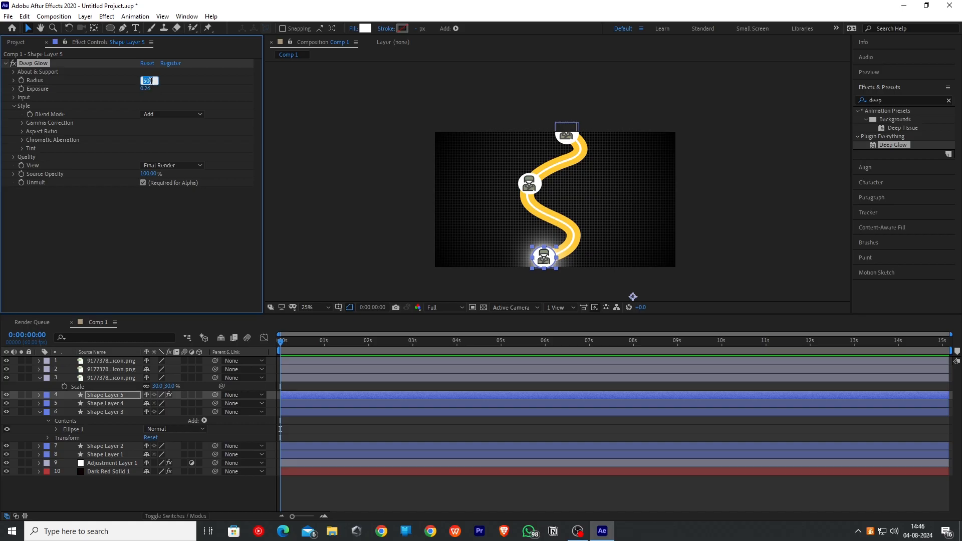
pyautogui.write('300')
pyautogui.press('Return')
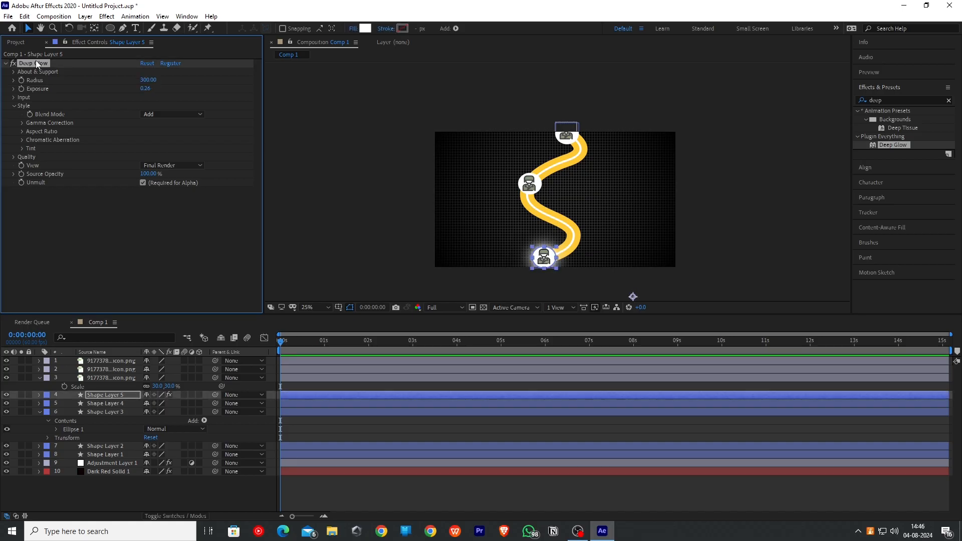
# - Paste the Deep Glow effect onto the other two circle shape layers
pyautogui.click(107, 405)
pyautogui.hotkey('ctrl', 'v')
pyautogui.click(108, 412)
pyautogui.hotkey('ctrl', 'v')
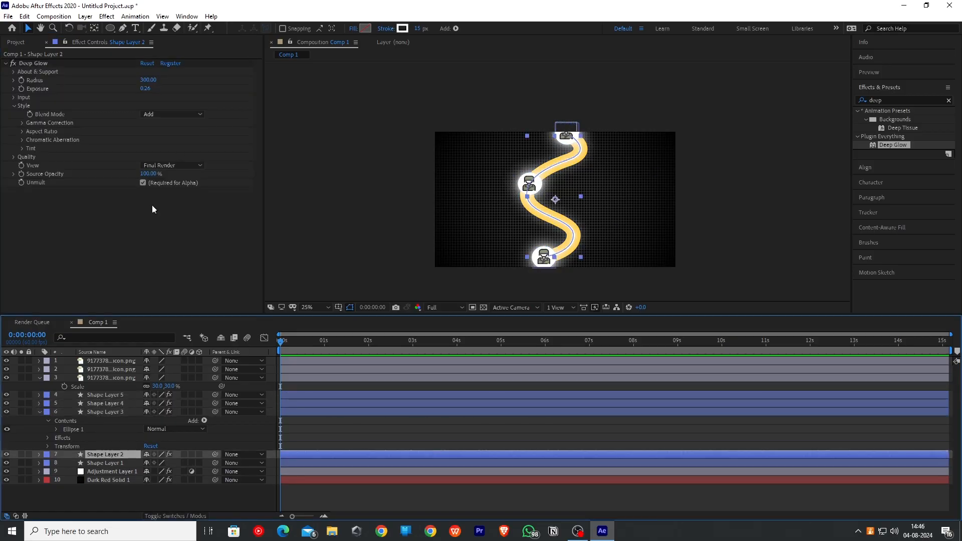
# - Add a Trim Paths operator to the second S-stroke shape layer and expand its properties
pyautogui.click(39, 455)
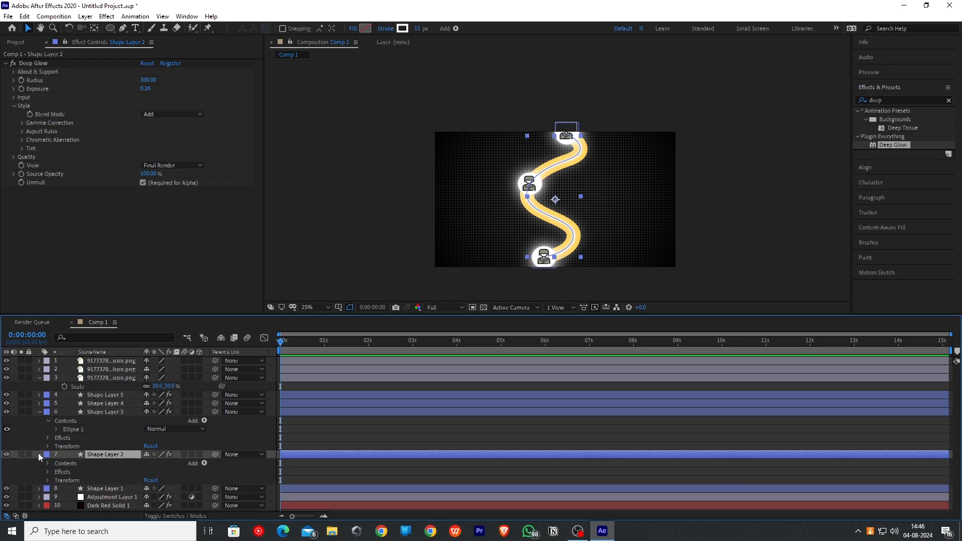
pyautogui.click(205, 464)
pyautogui.click(230, 410)
pyautogui.click(56, 480)
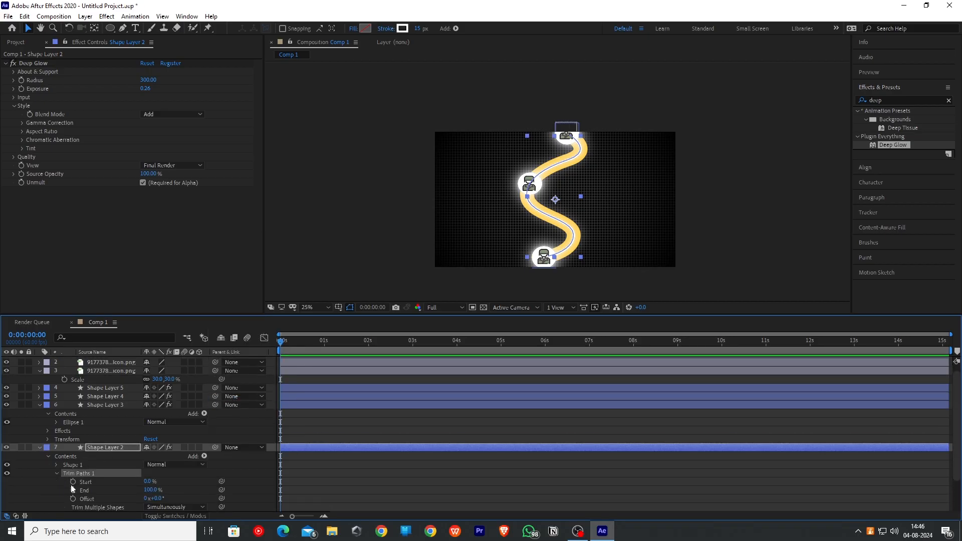
# - At about 0:00:00:32, keyframe the Trim Paths End at 0%
pyautogui.moveTo(282, 344); pyautogui.dragTo(304, 344)
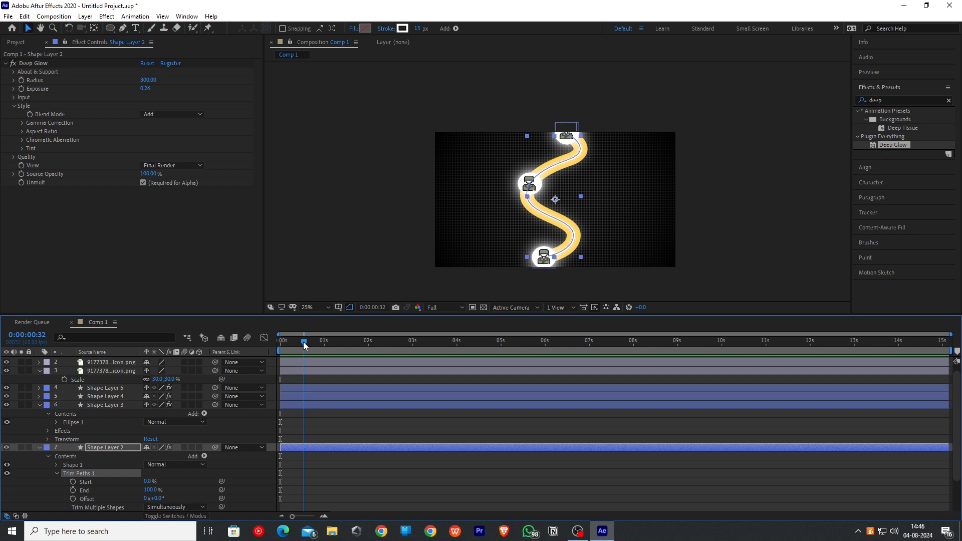
pyautogui.click(73, 490)
pyautogui.click(151, 490)
pyautogui.write('0')
pyautogui.press('Return')
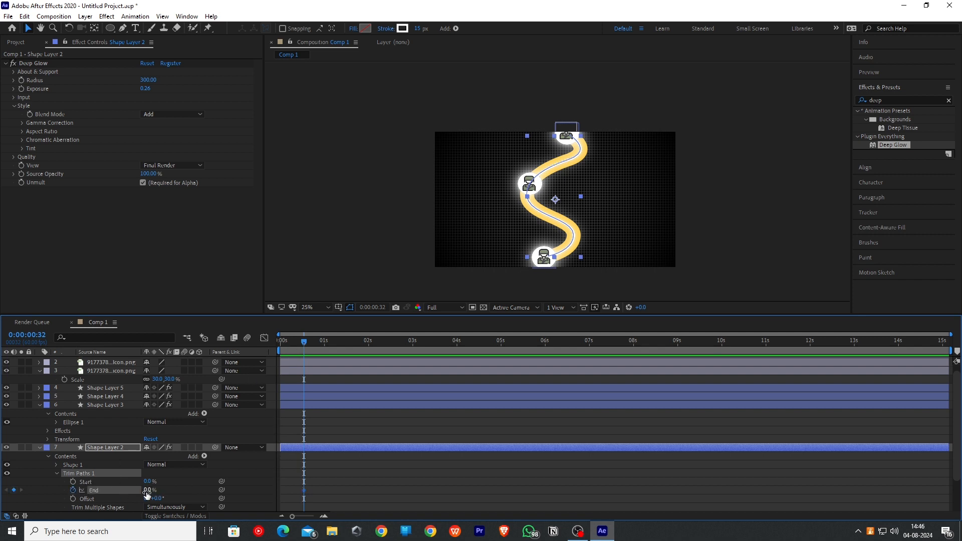
# - At 4 seconds, set the Trim Paths End to 100%
pyautogui.moveTo(306, 342); pyautogui.dragTo(456, 343)
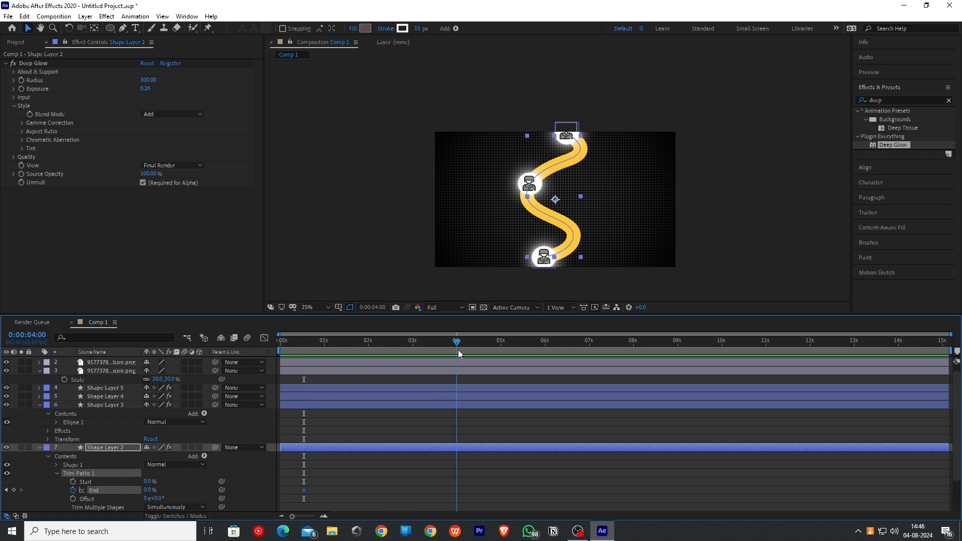
pyautogui.click(149, 490)
pyautogui.write('100')
pyautogui.press('Return')
pyautogui.moveTo(488, 519); pyautogui.dragTo(302, 485)
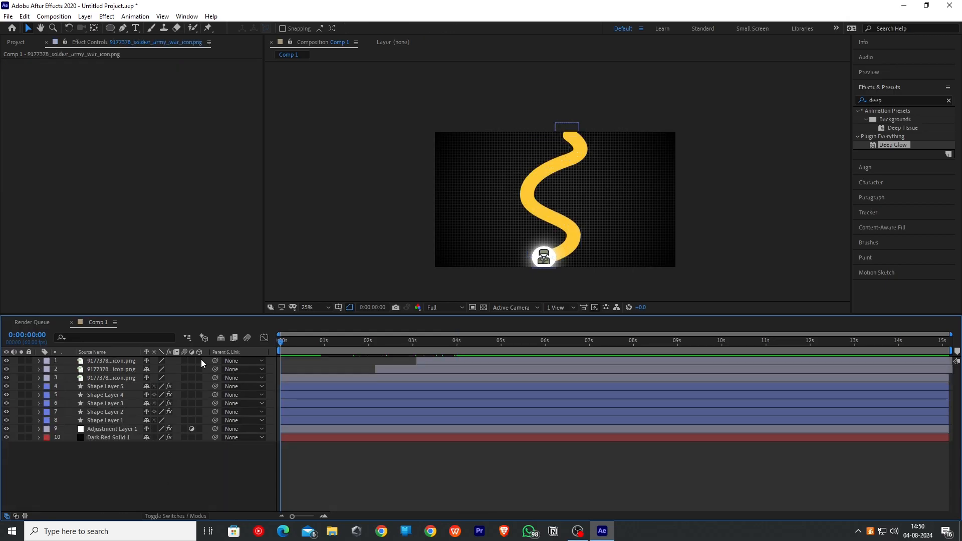
# - Turn on the 3D layer switch for all layers in the composition
pyautogui.click(199, 361)
pyautogui.click(199, 369)
pyautogui.click(199, 378)
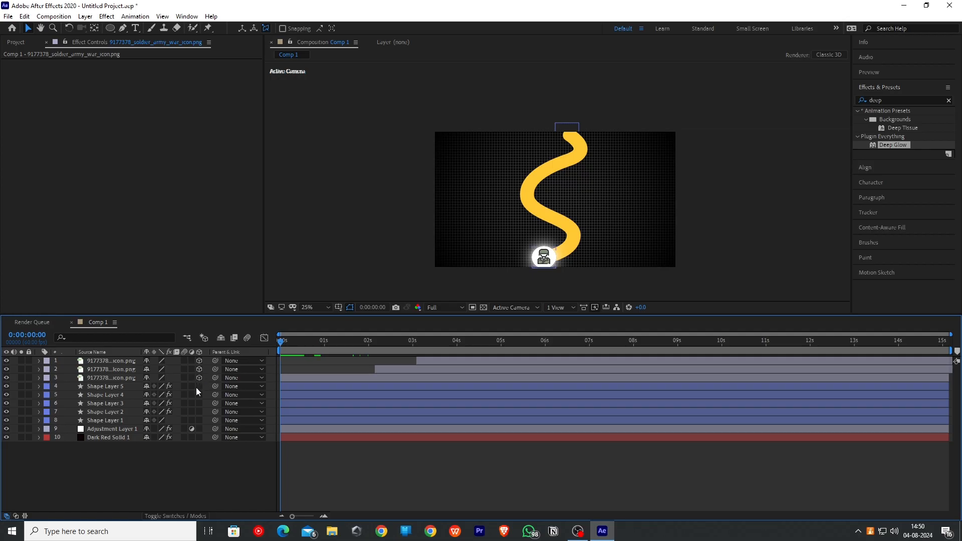
pyautogui.moveTo(197, 387); pyautogui.dragTo(200, 438)
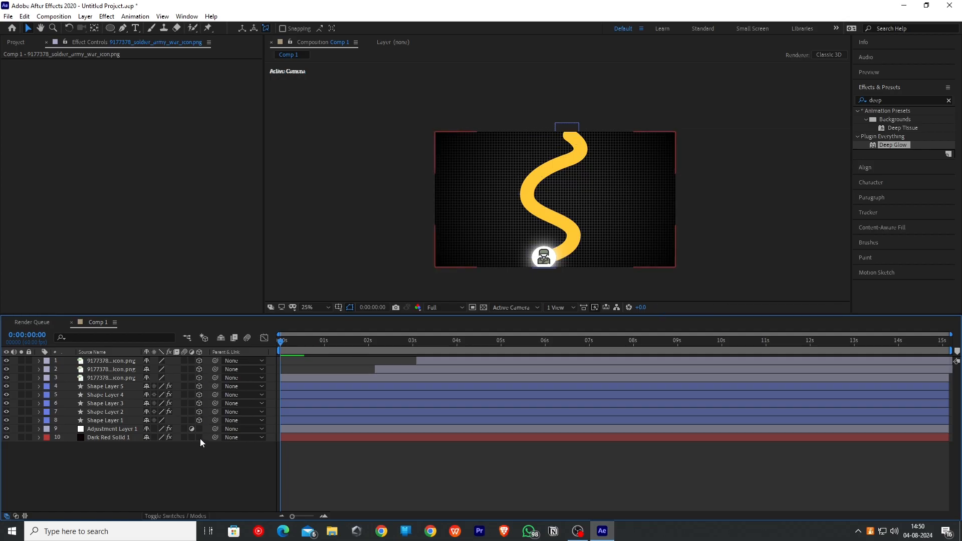
# - Add a new camera layer to the composition
pyautogui.rightClick(149, 478)
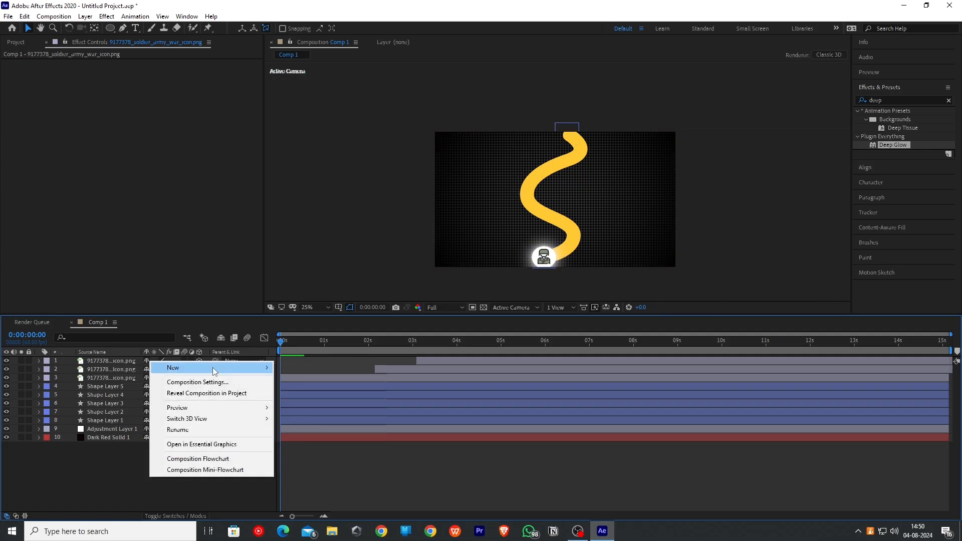
pyautogui.click(320, 408)
pyautogui.click(576, 370)
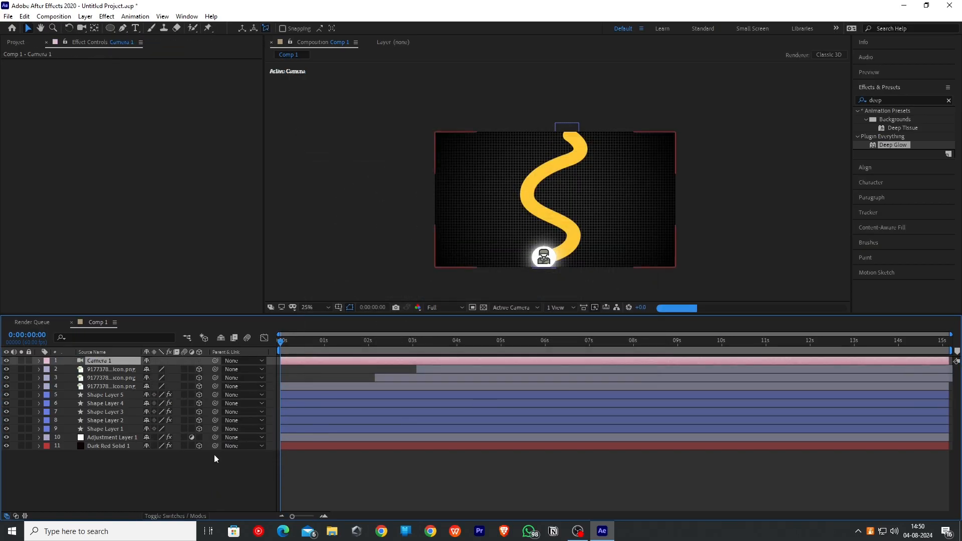
# - Add a new null object layer to the composition
pyautogui.rightClick(200, 469)
pyautogui.moveTo(246, 362)
pyautogui.click(383, 420)
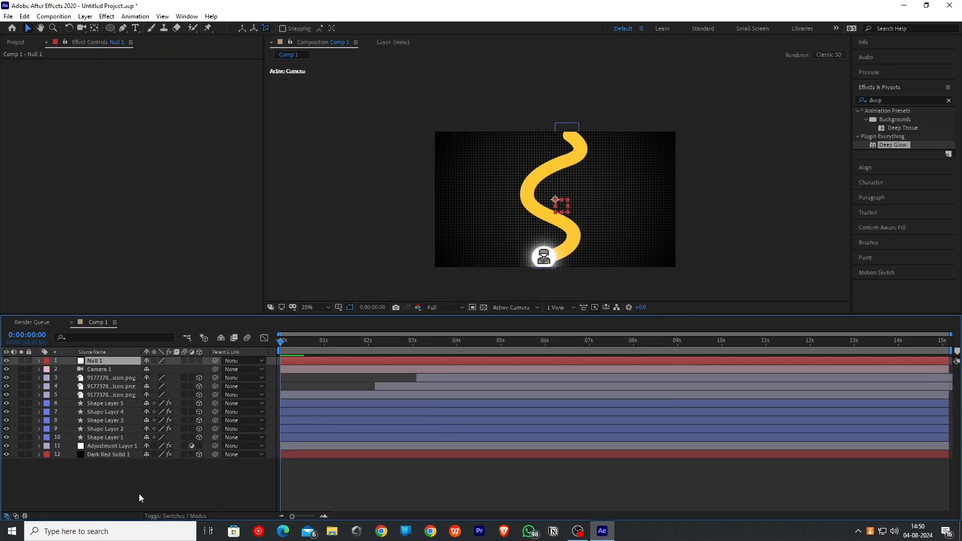
pyautogui.click(139, 494)
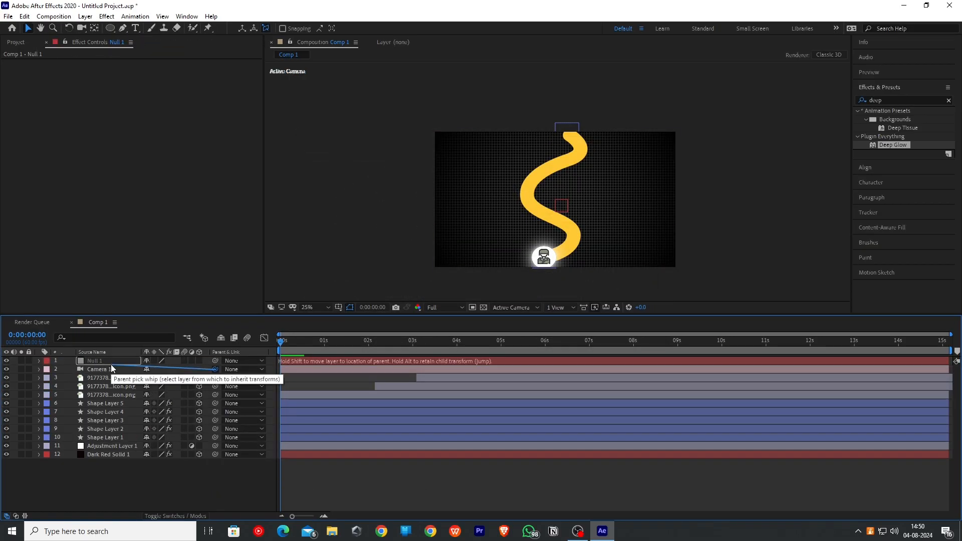
# - Parent the camera layer to the null object
pyautogui.moveTo(215, 370); pyautogui.dragTo(218, 362)
pyautogui.click(130, 363)
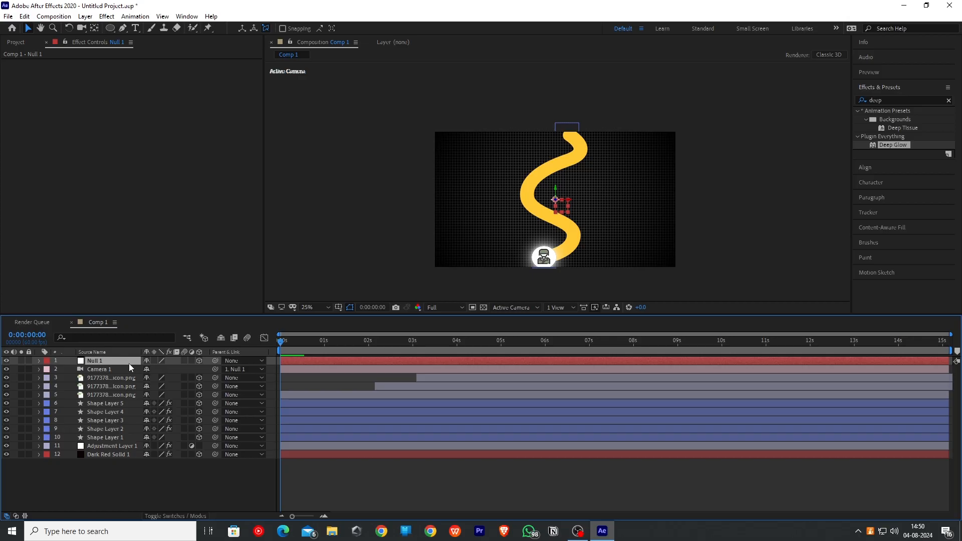
# - Tilt the camera view by rotating the null around its X axis, and reveal the null's Position property
pyautogui.press('r')
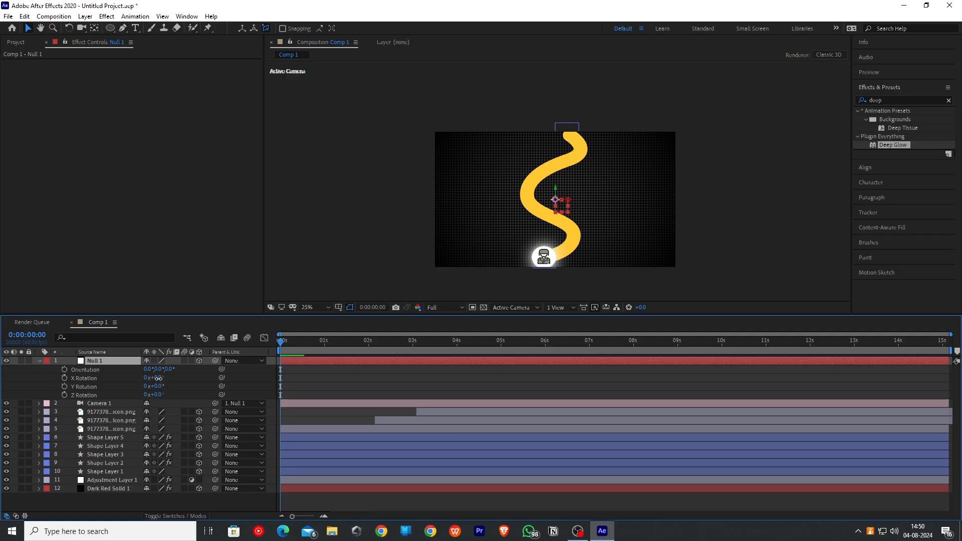
pyautogui.moveTo(158, 379); pyautogui.dragTo(300, 382)
pyautogui.press('s')
pyautogui.press('p')
# - Jump to the path's first Trim Paths keyframe at 0:00:00:32 and set a Position keyframe on the null there
pyautogui.click(51, 437)
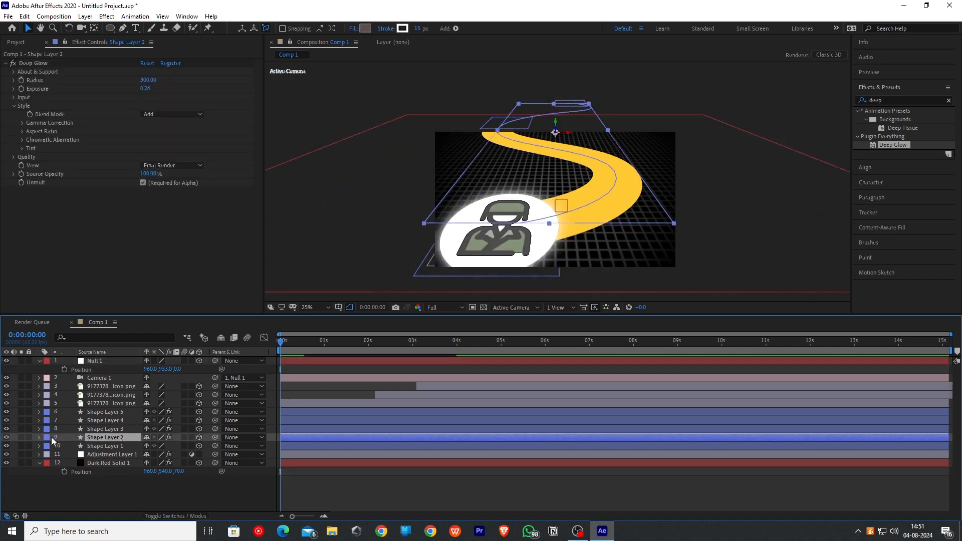
pyautogui.press('u')
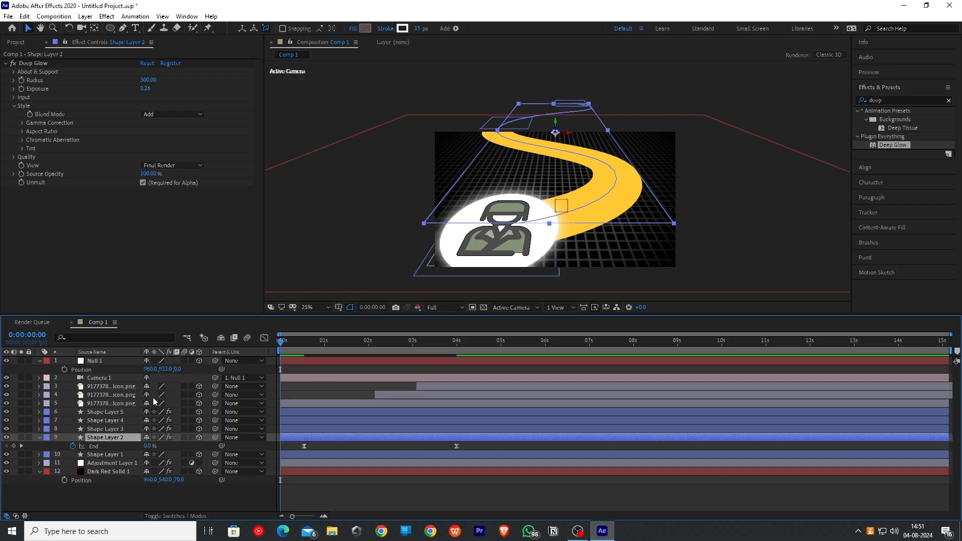
pyautogui.click(21, 446)
pyautogui.click(64, 370)
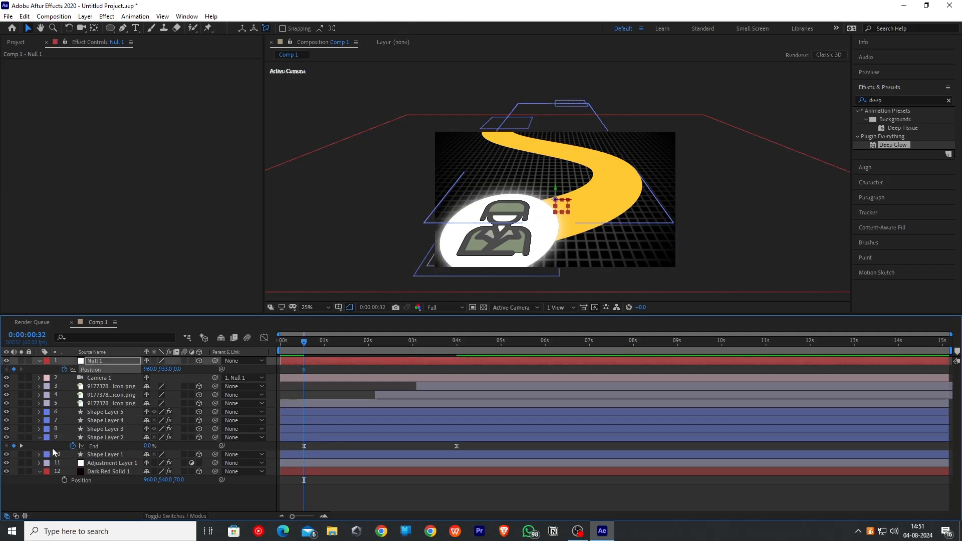
pyautogui.click(21, 446)
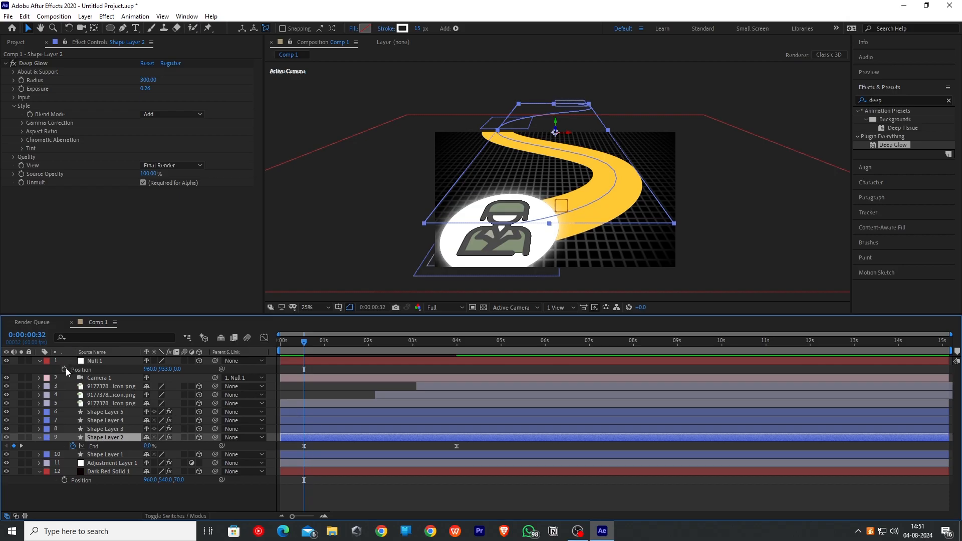
pyautogui.click(64, 369)
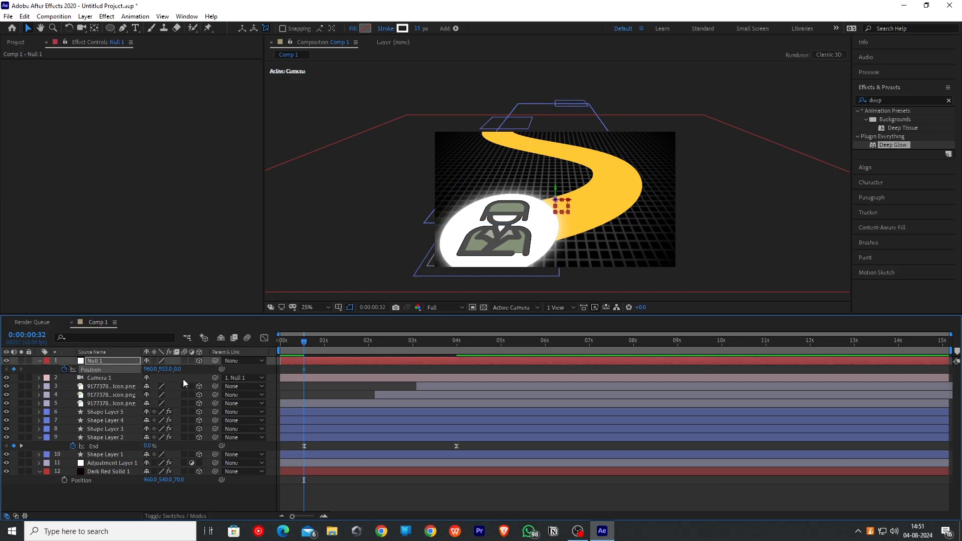
# - At 4 seconds, set the null's Y position to 260 so the camera travels along the path
pyautogui.click(21, 446)
pyautogui.moveTo(168, 372); pyautogui.dragTo(4, 415)
pyautogui.moveTo(168, 372); pyautogui.dragTo(52, 380)
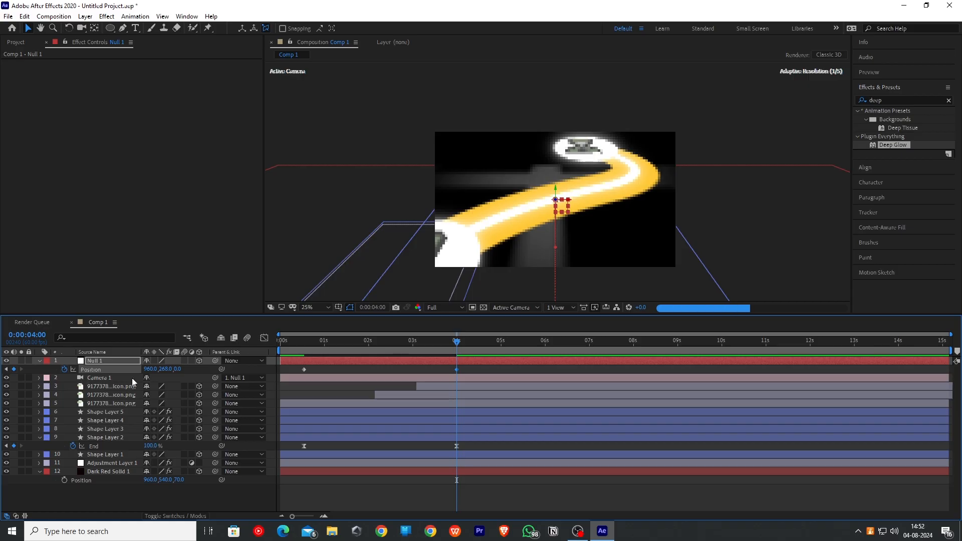
# - Scale the dark red solid background layer to 208%
pyautogui.click(132, 474)
pyautogui.press('s')
pyautogui.moveTo(157, 480); pyautogui.dragTo(210, 485)
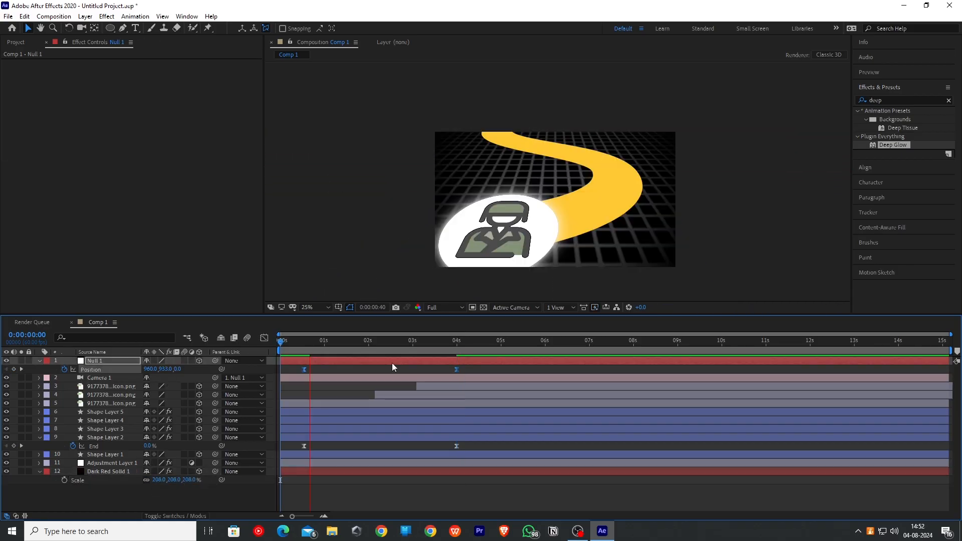